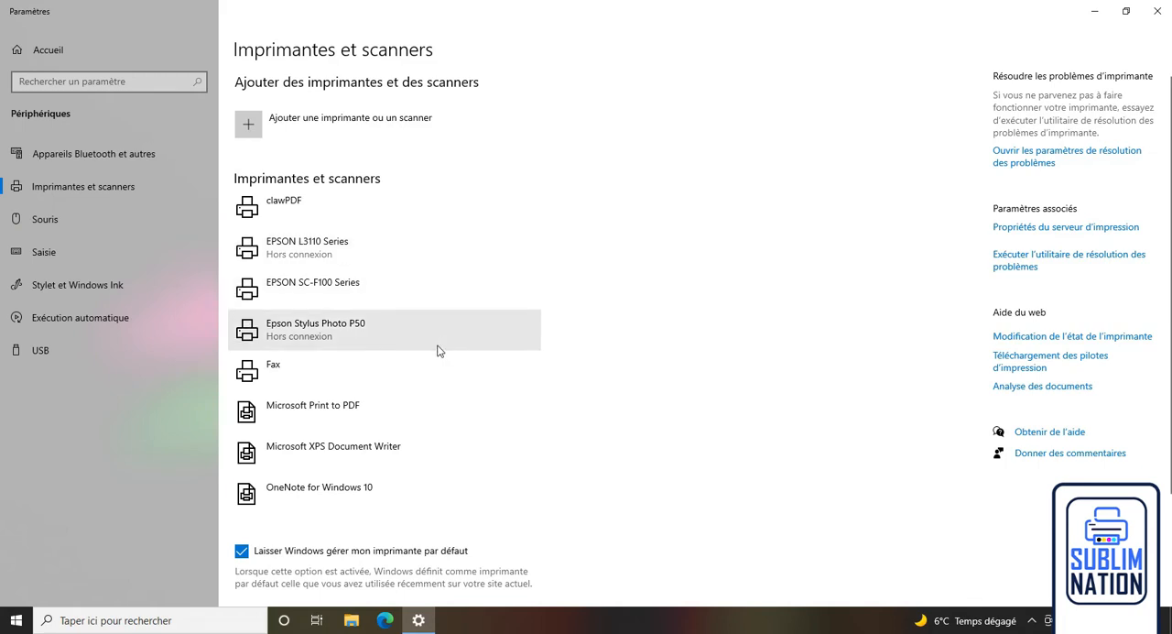
Open the printing preferences of the EPSON SC-F100 Series printer.
click(338, 288)
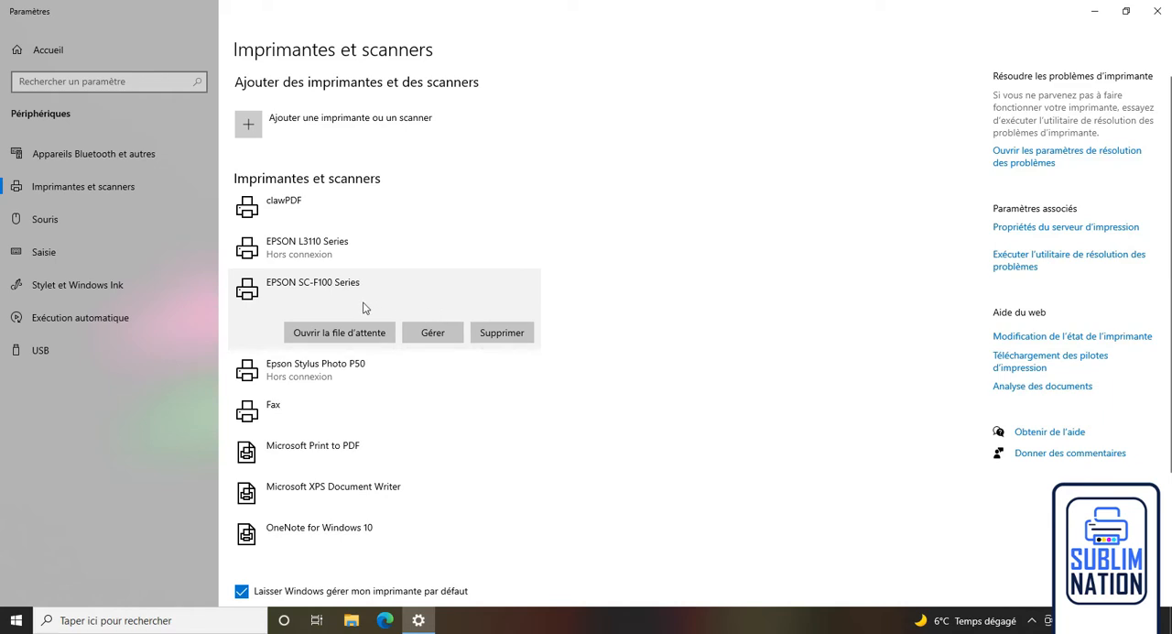
click(438, 335)
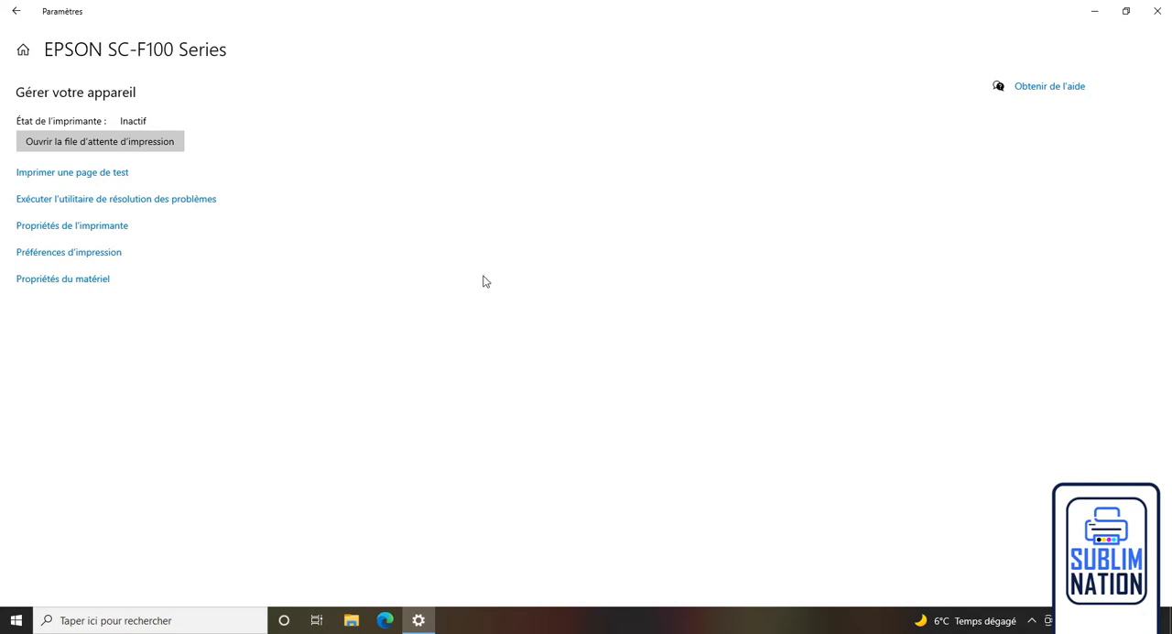
click(92, 263)
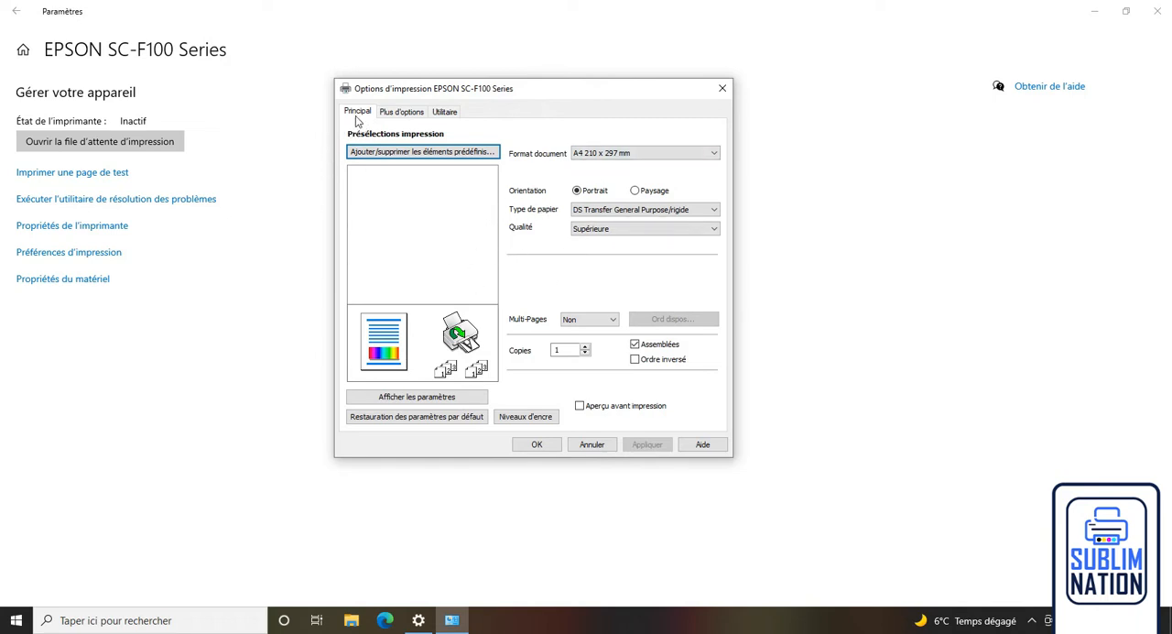
Try the Personnalisée paper size, and set the document format back to A4 210 x 297 mm.
click(714, 154)
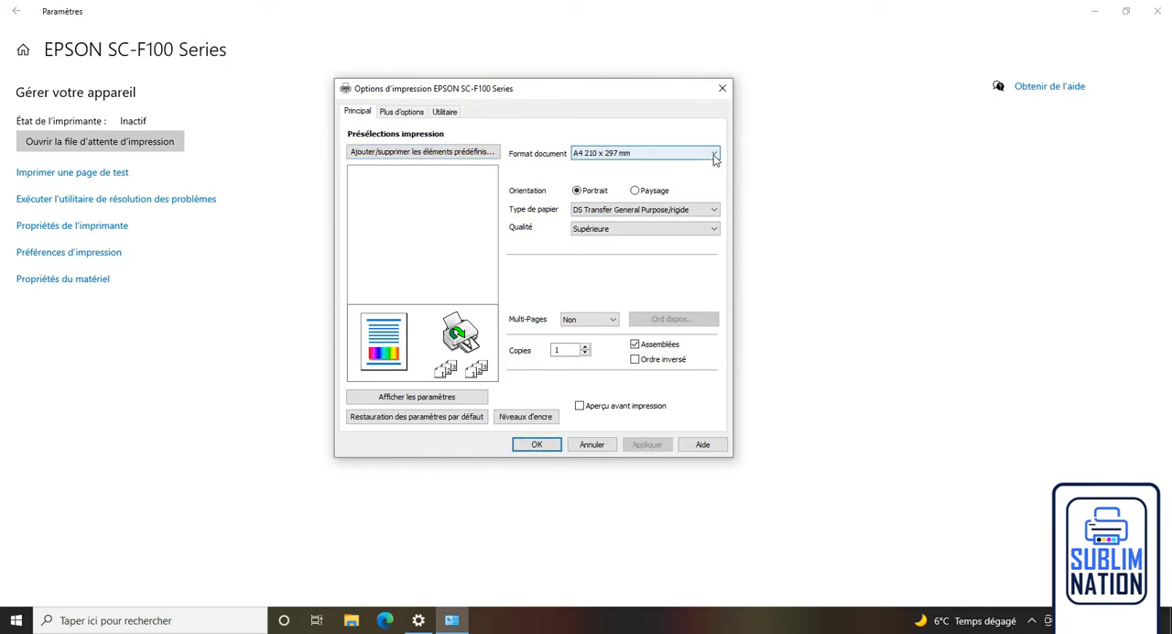
click(715, 156)
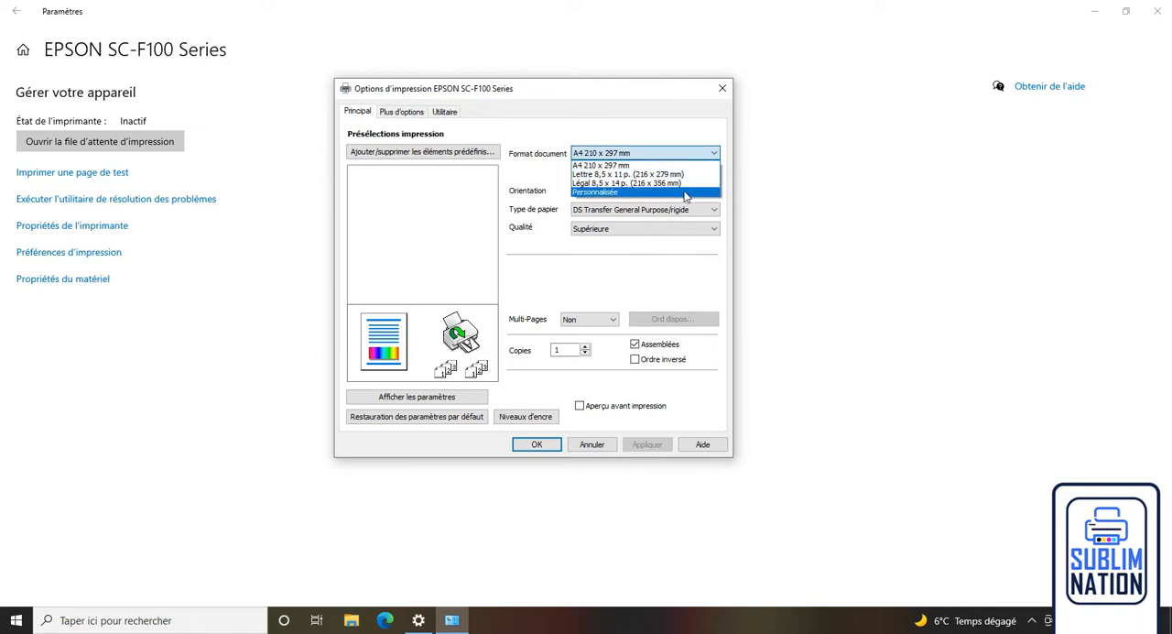
click(685, 194)
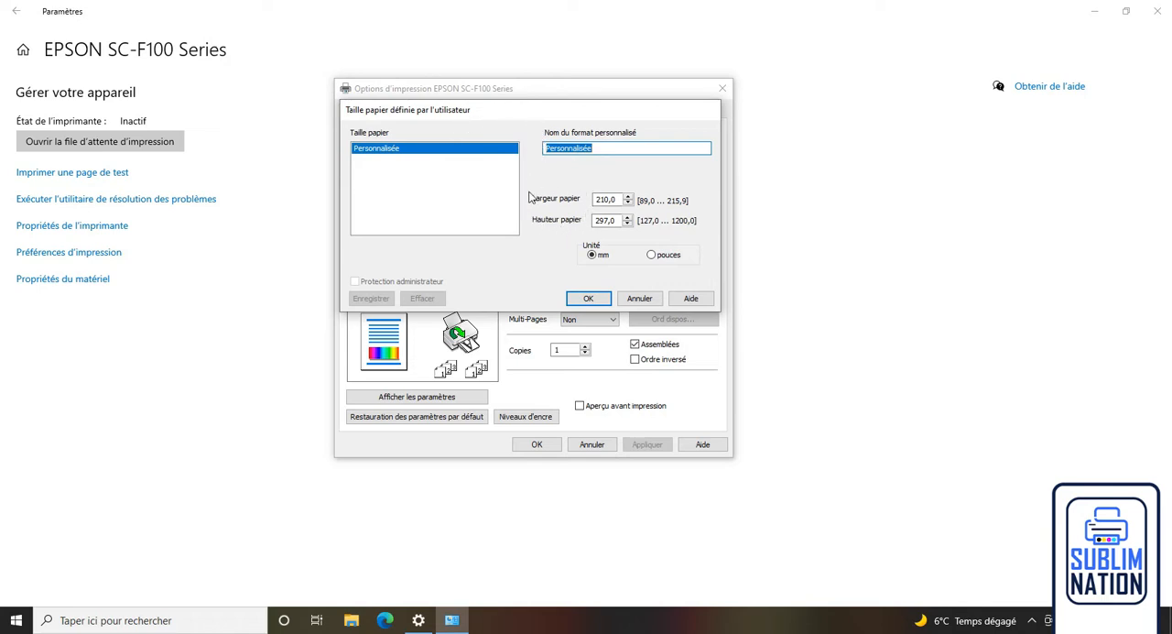
key(Return)
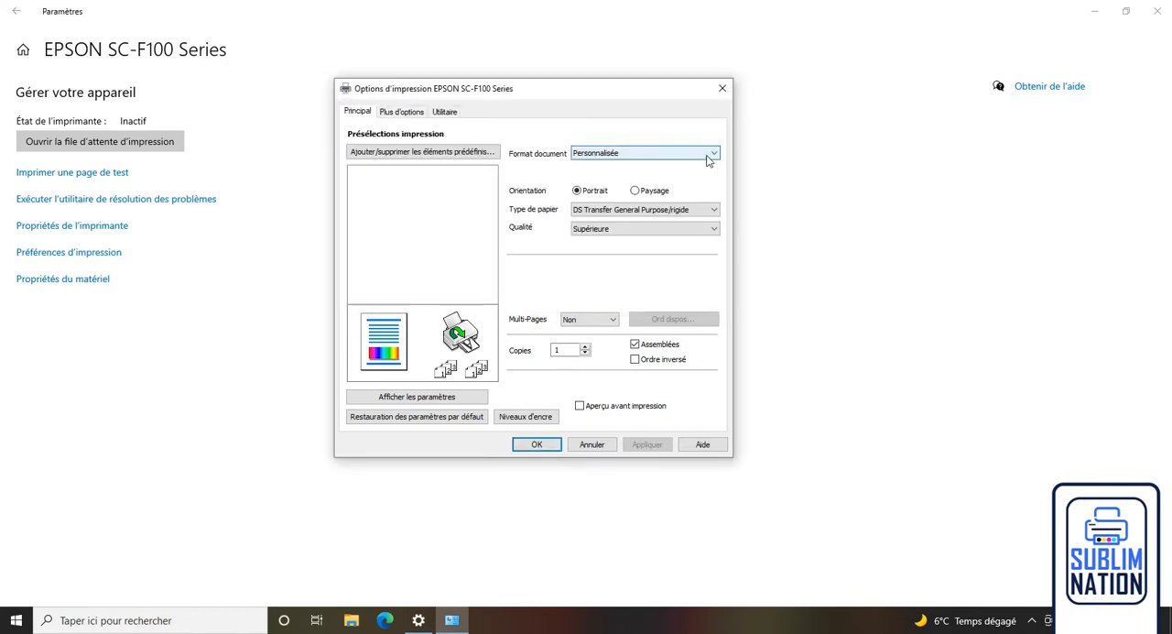
click(707, 157)
click(698, 166)
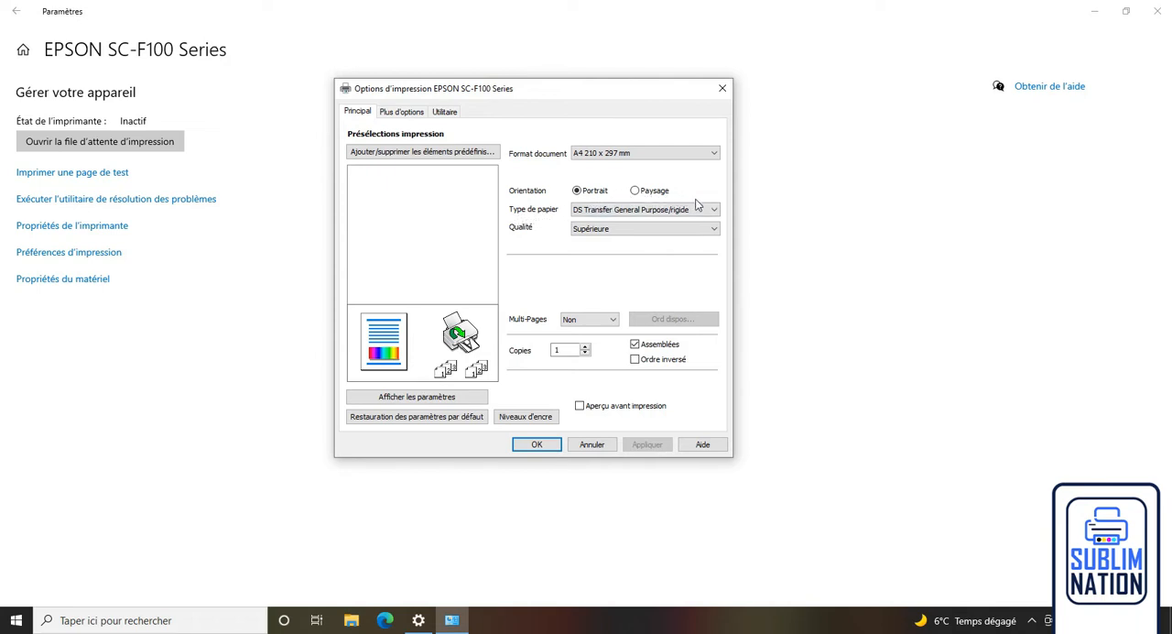
Keep the paper type as DS Transfer General Purpose/rigide and choose Supérieure as the print quality.
click(715, 212)
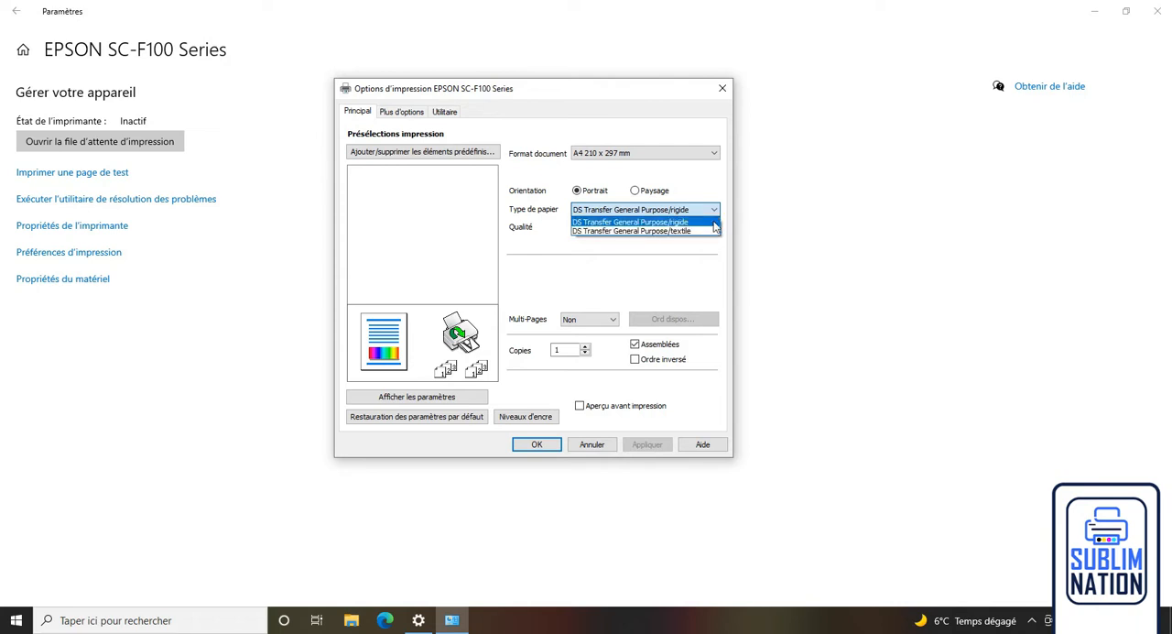
click(714, 211)
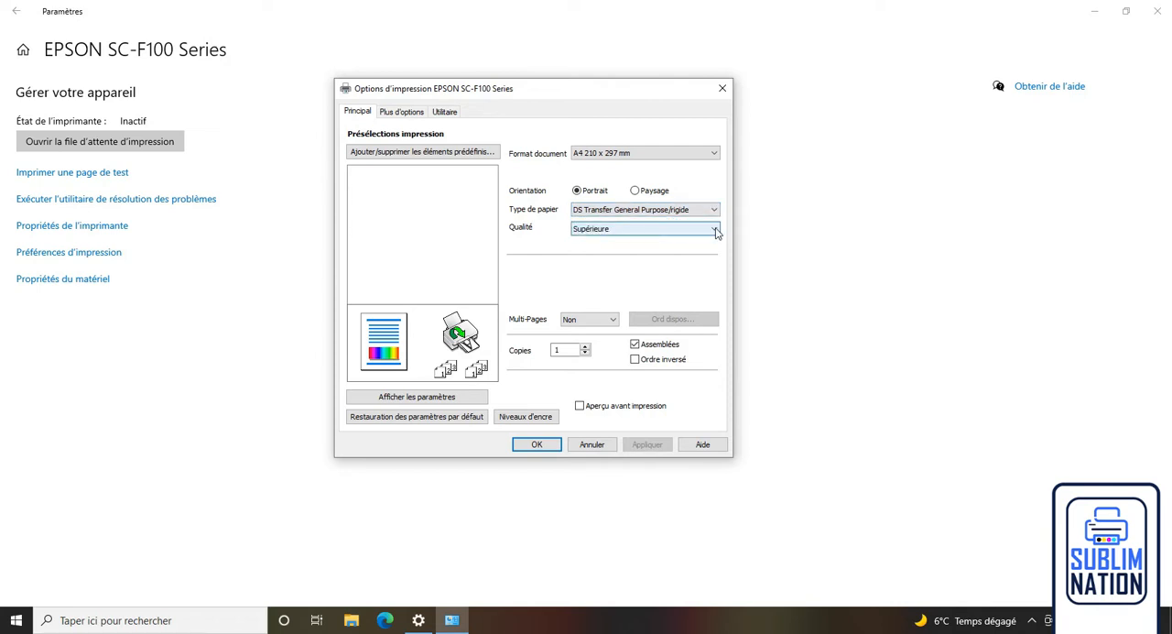
click(716, 230)
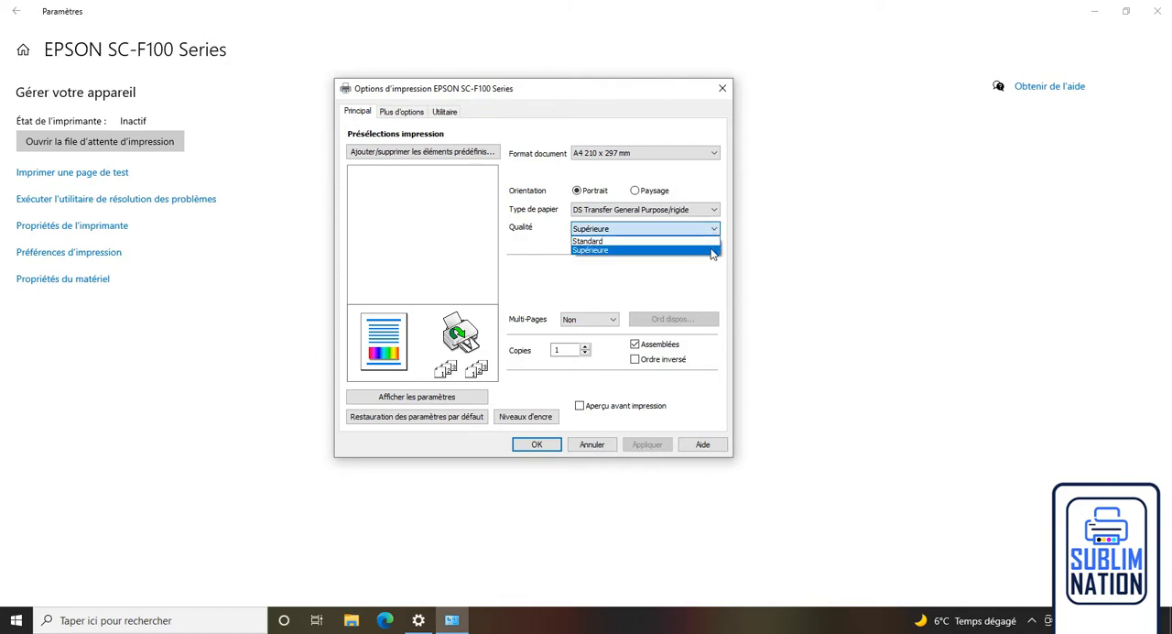
click(713, 250)
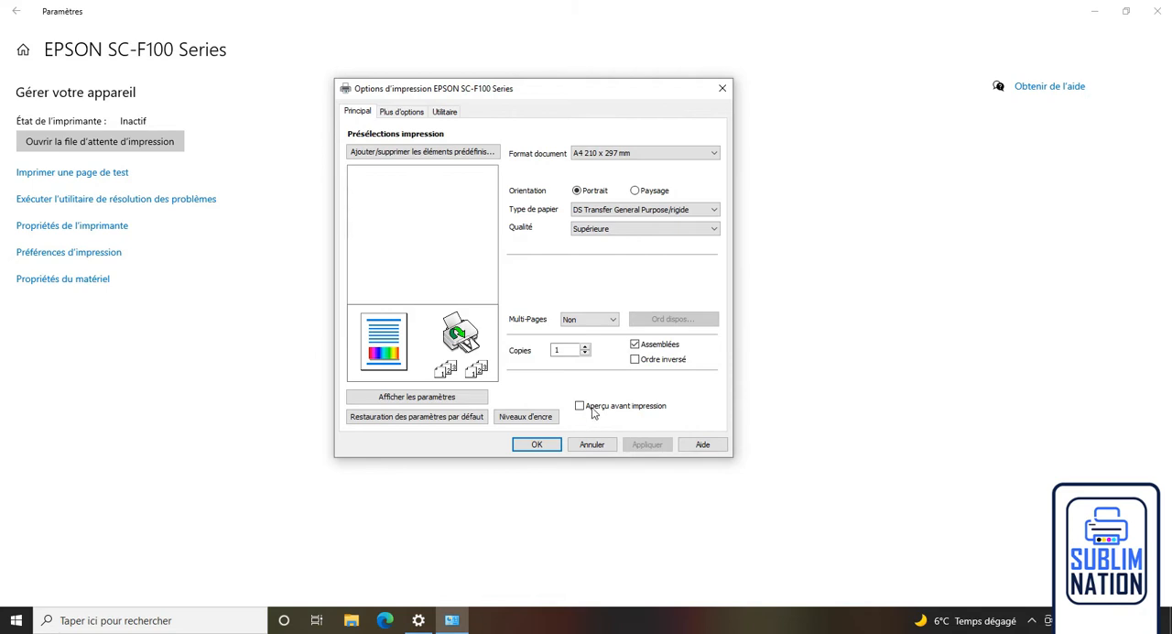
Set the colour correction to Perso. with the ICM option.
click(415, 111)
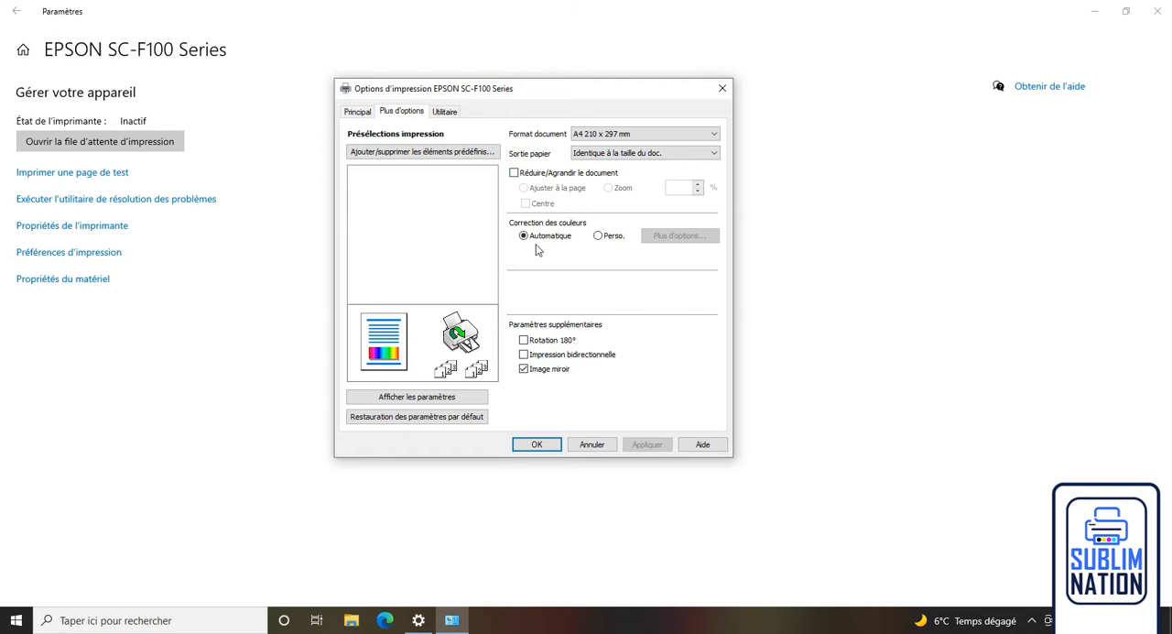
click(598, 236)
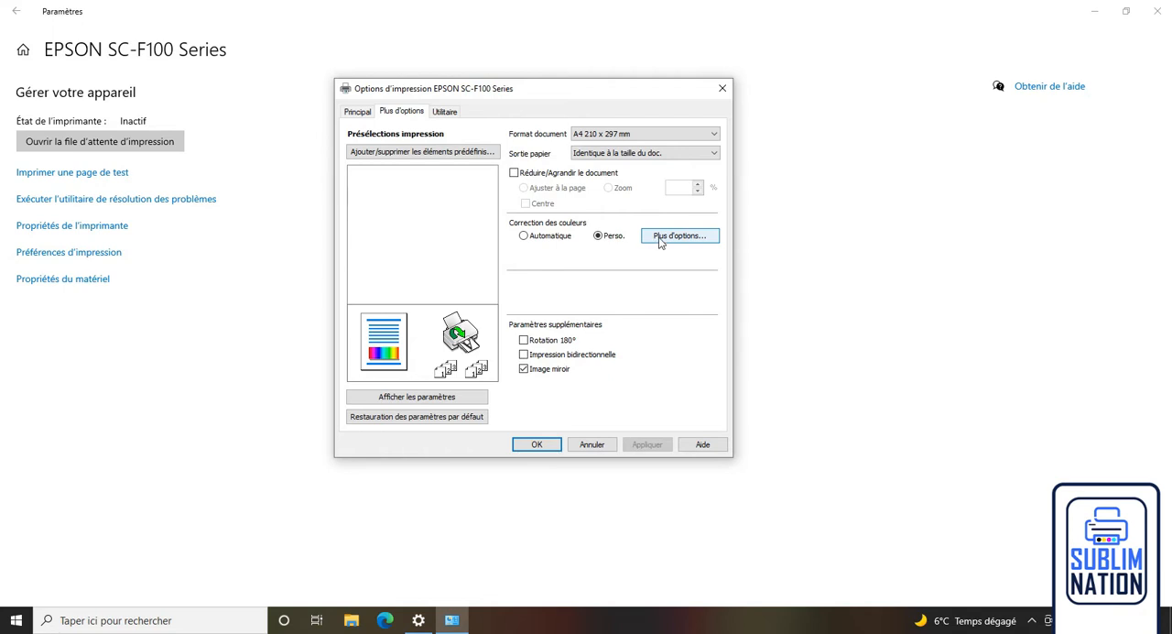
click(670, 238)
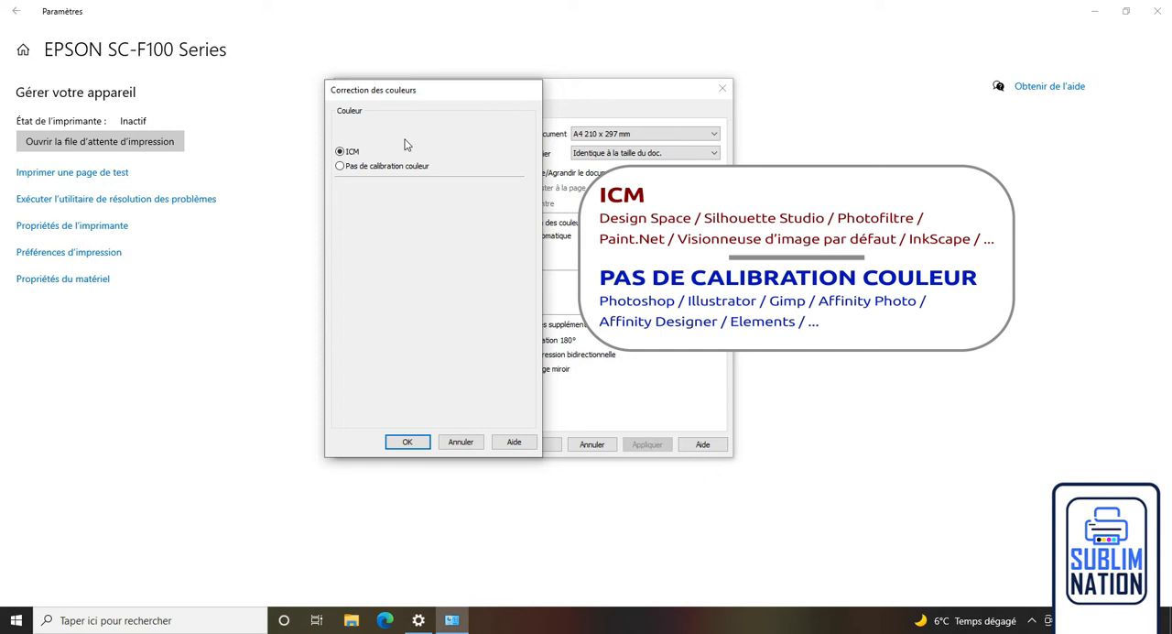
click(354, 167)
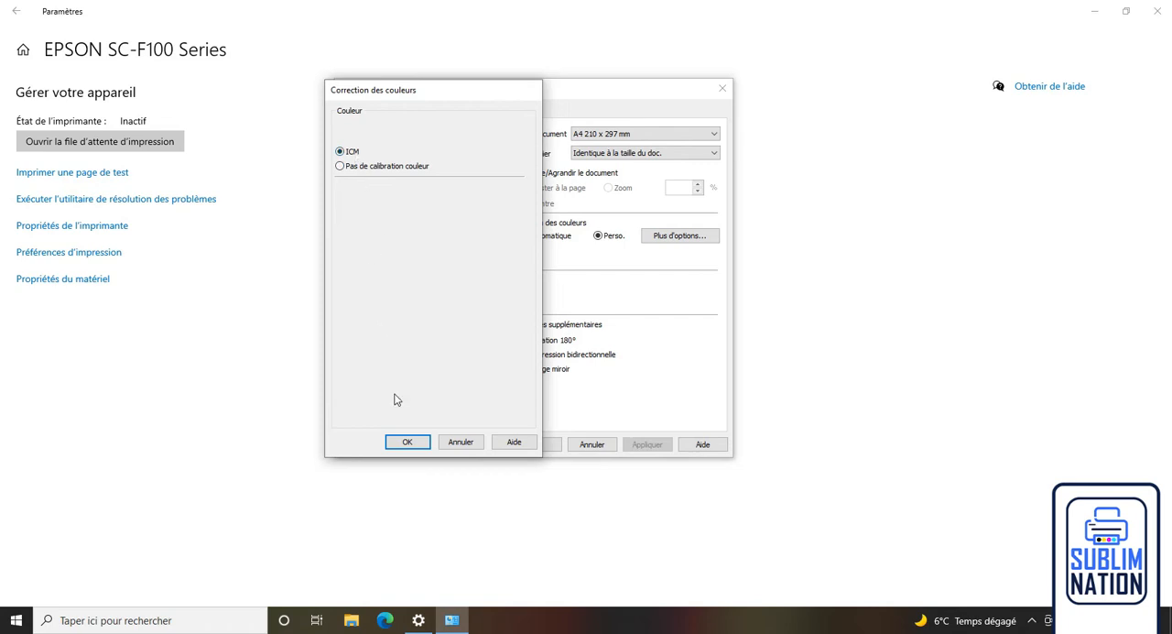
click(407, 443)
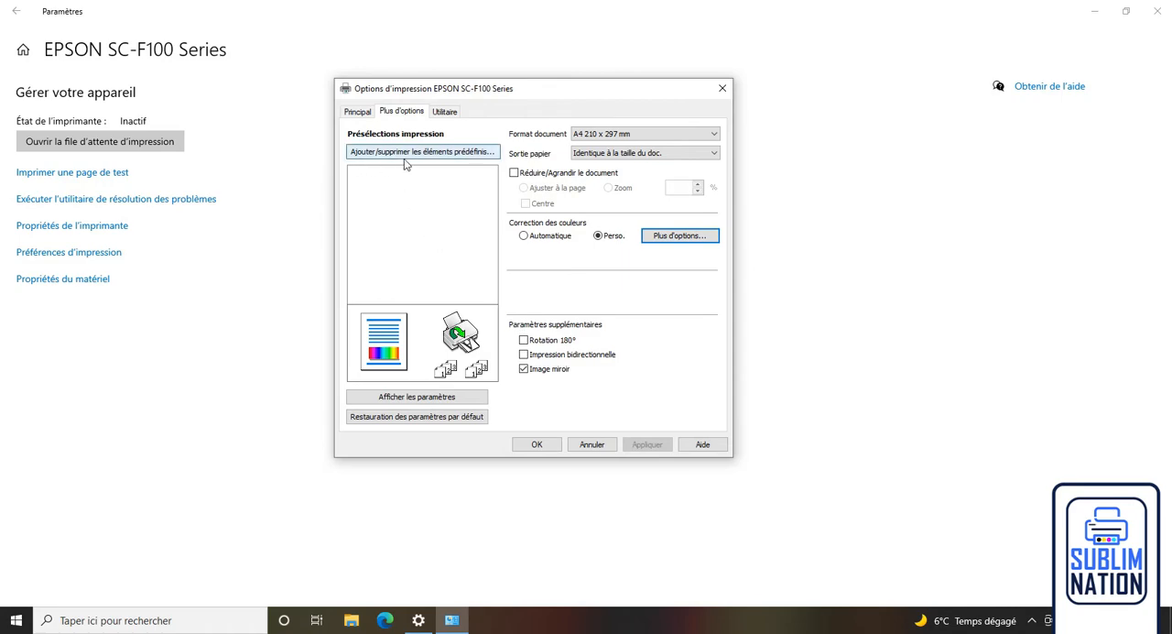
Create a print preset from the current settings, named "a4 portrait rigide icm", with a gold icon.
click(436, 157)
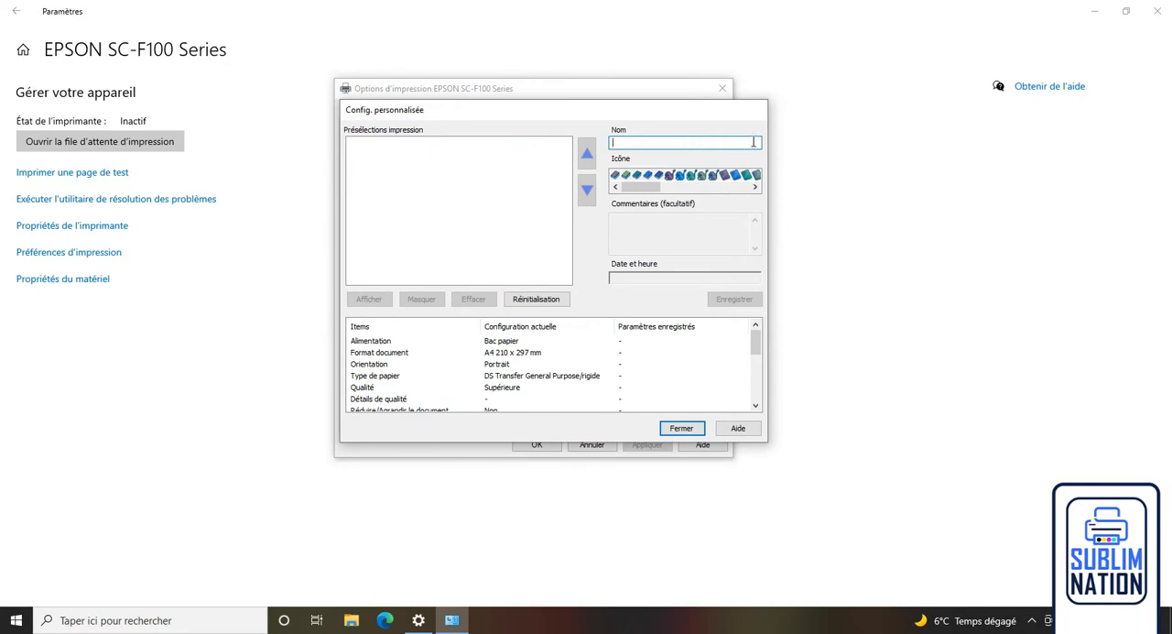
text(a4)
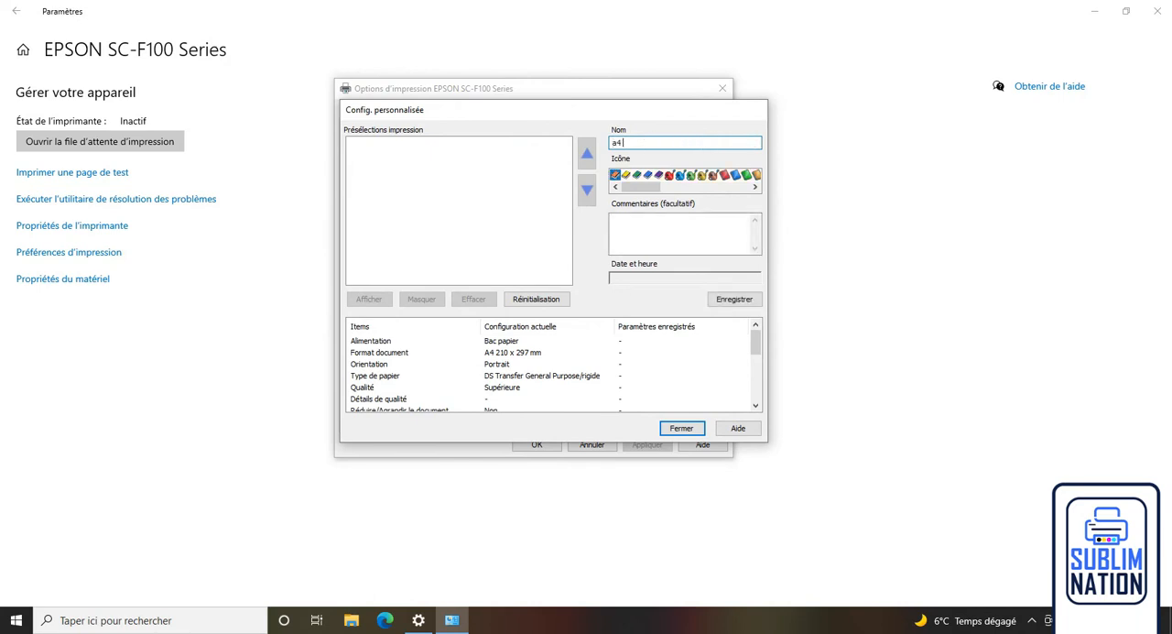
text( portrait rigide icm)
drag(650, 191, 660, 191)
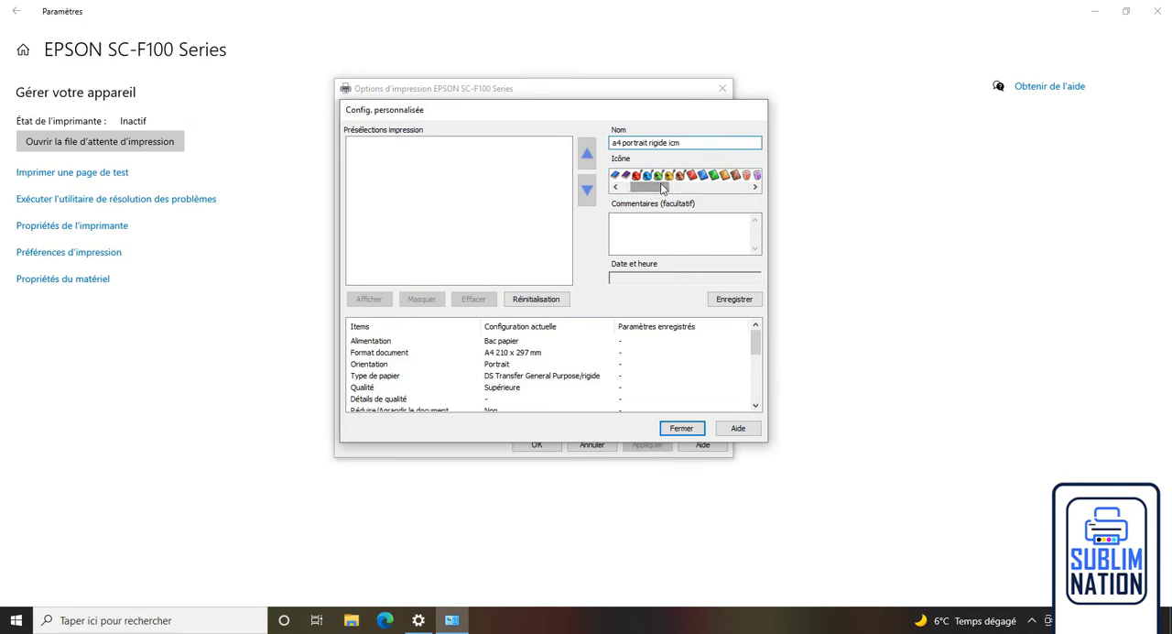
click(669, 175)
click(669, 218)
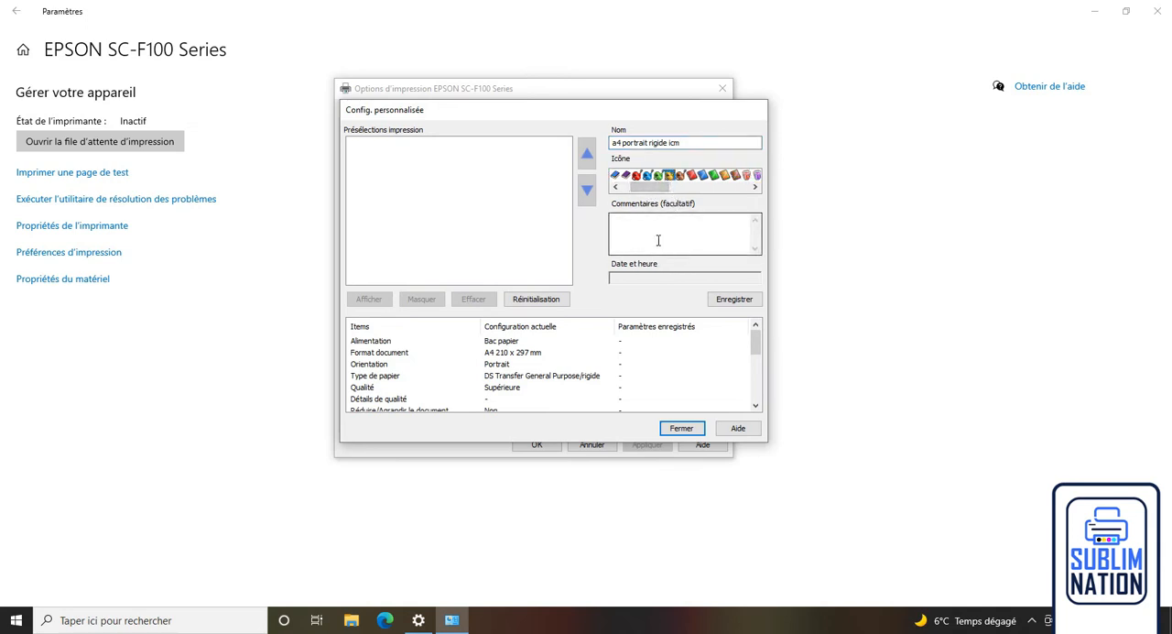
Save the new print preset and apply it to the EPSON SC-F100 Series printing options.
click(733, 300)
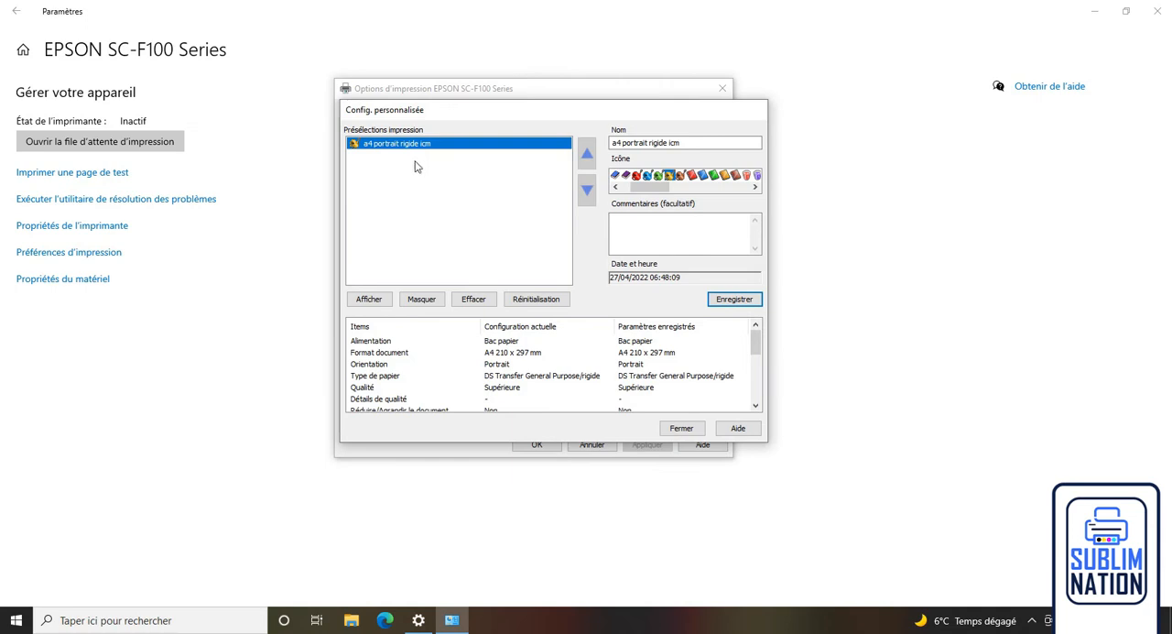
click(683, 429)
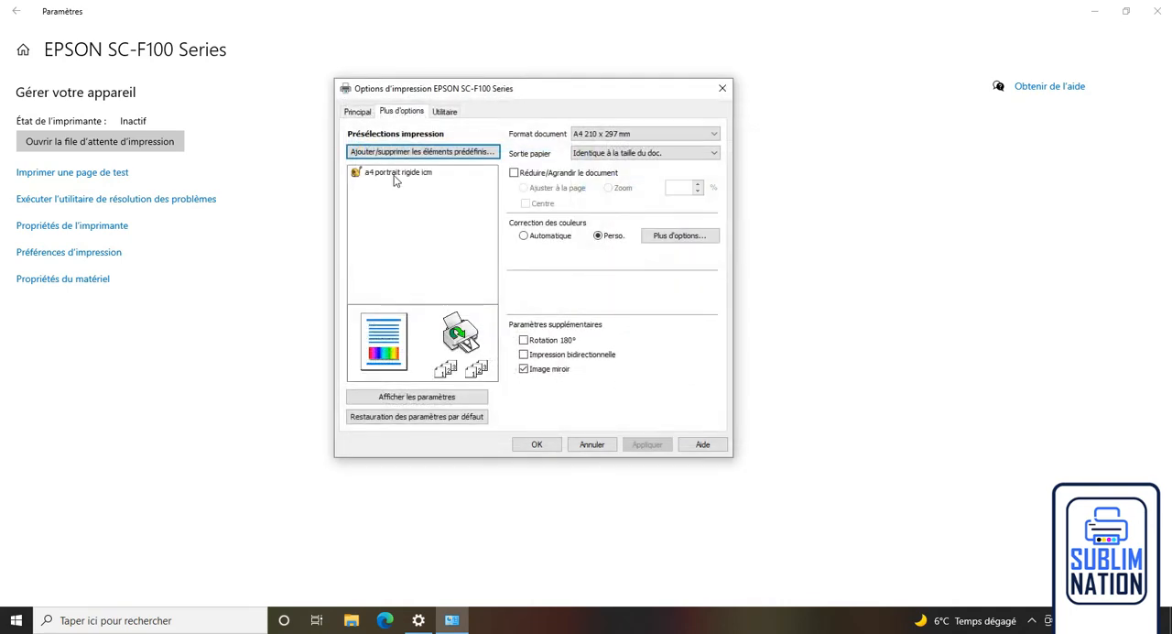
click(398, 174)
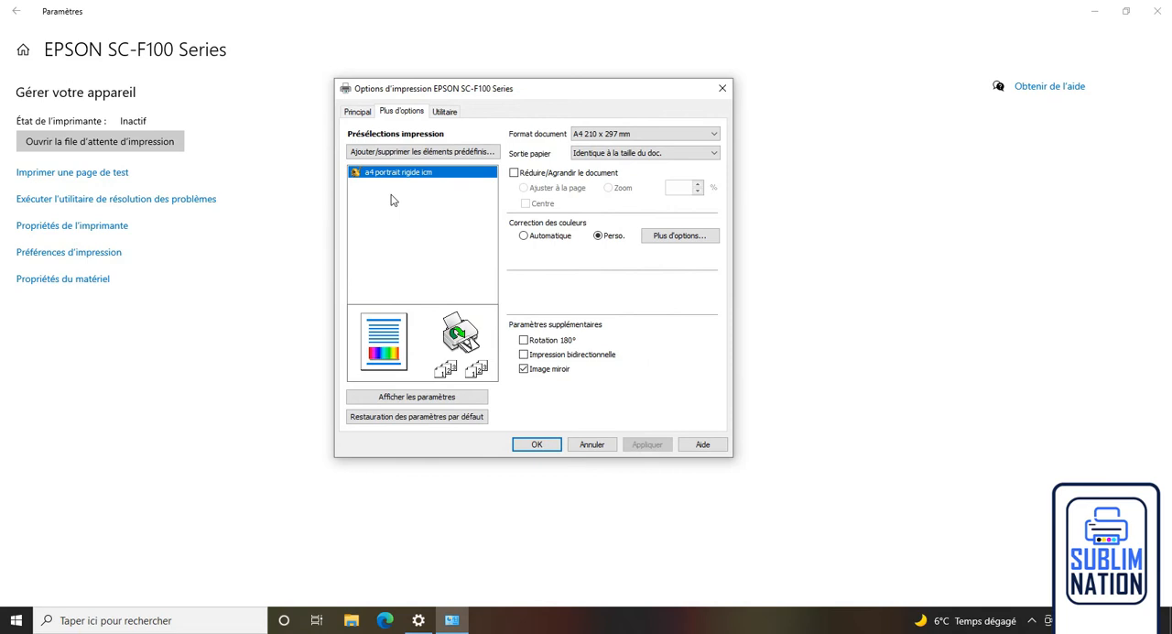
click(538, 444)
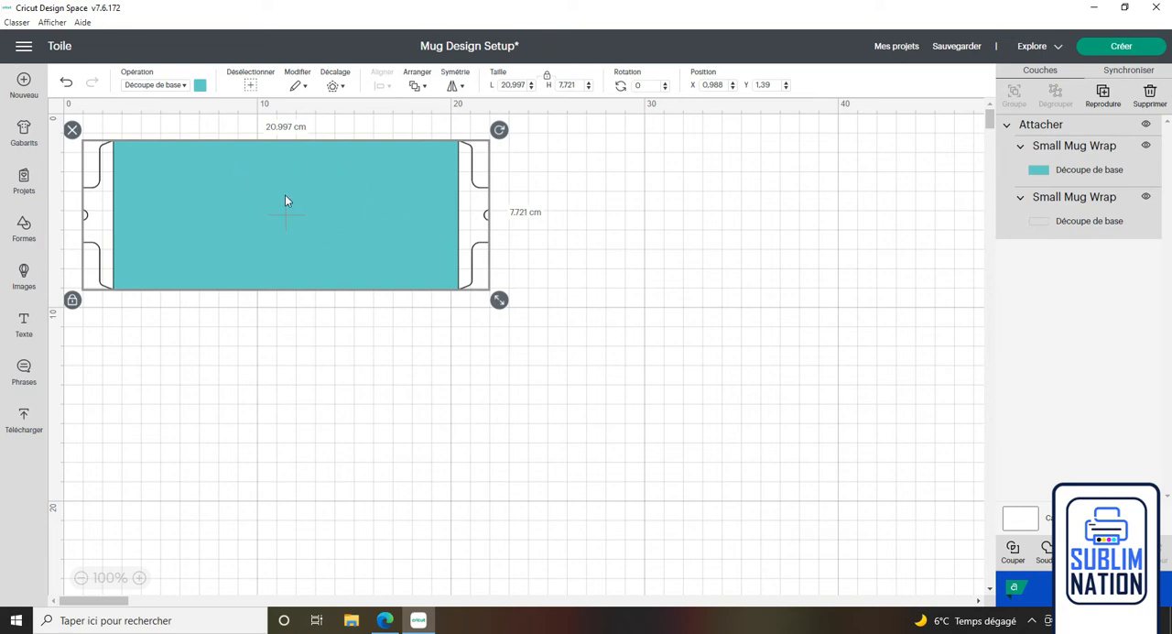
In Cricut Design Space, set the Small Mug Wrap's operation to Imprimer, puis découper Standard and continue the project to fabrication.
click(187, 85)
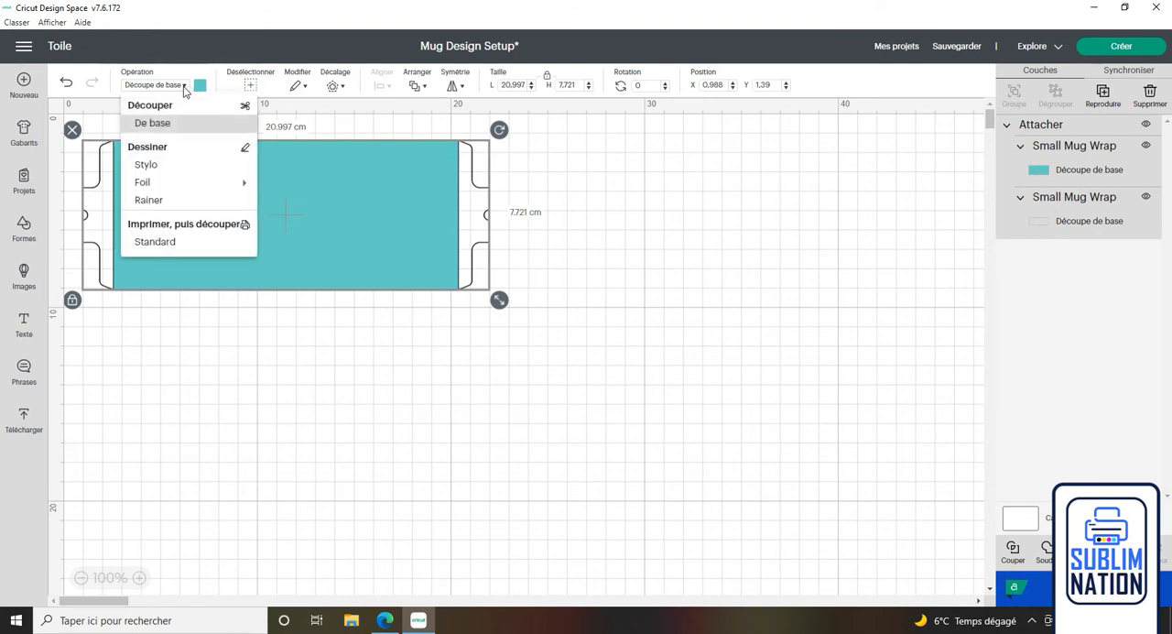
click(174, 243)
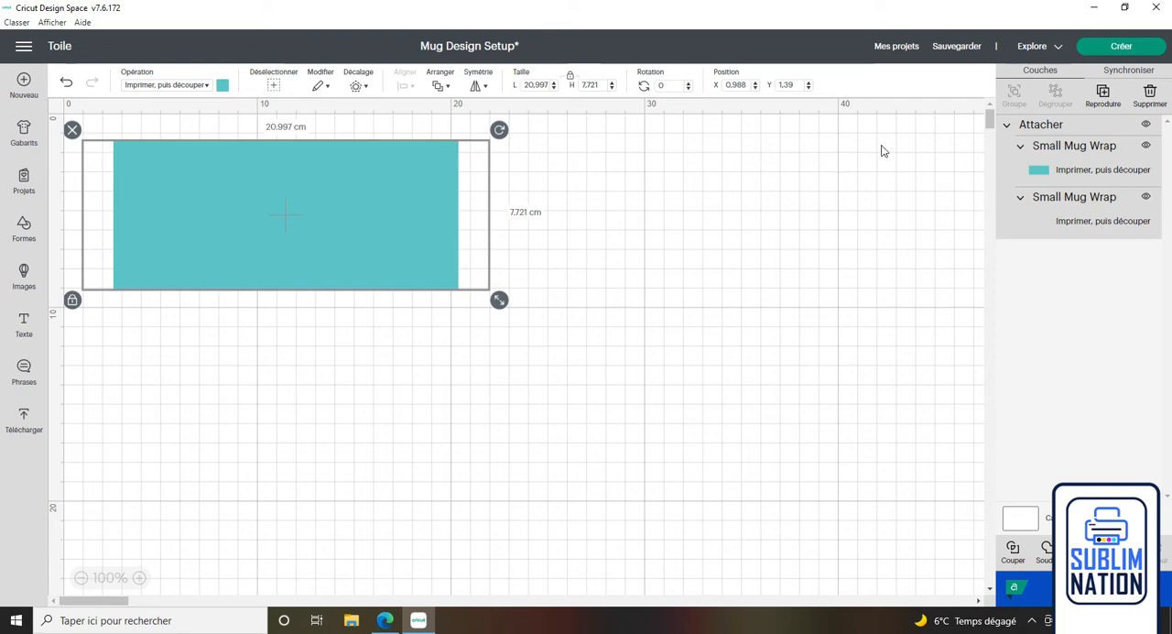
click(1120, 47)
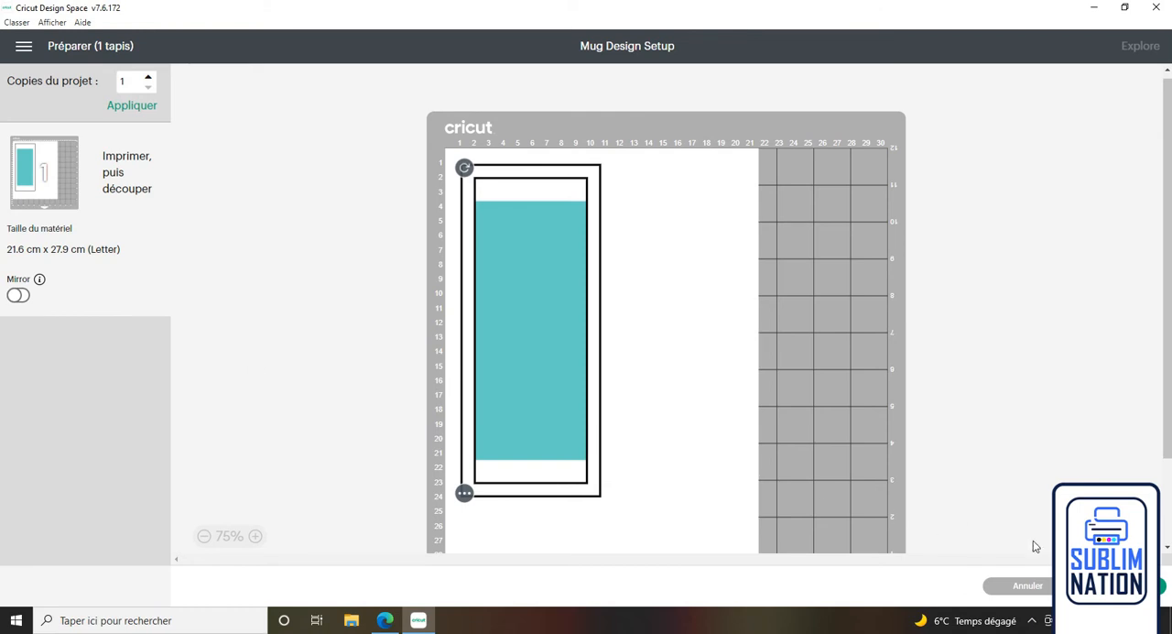
click(1162, 587)
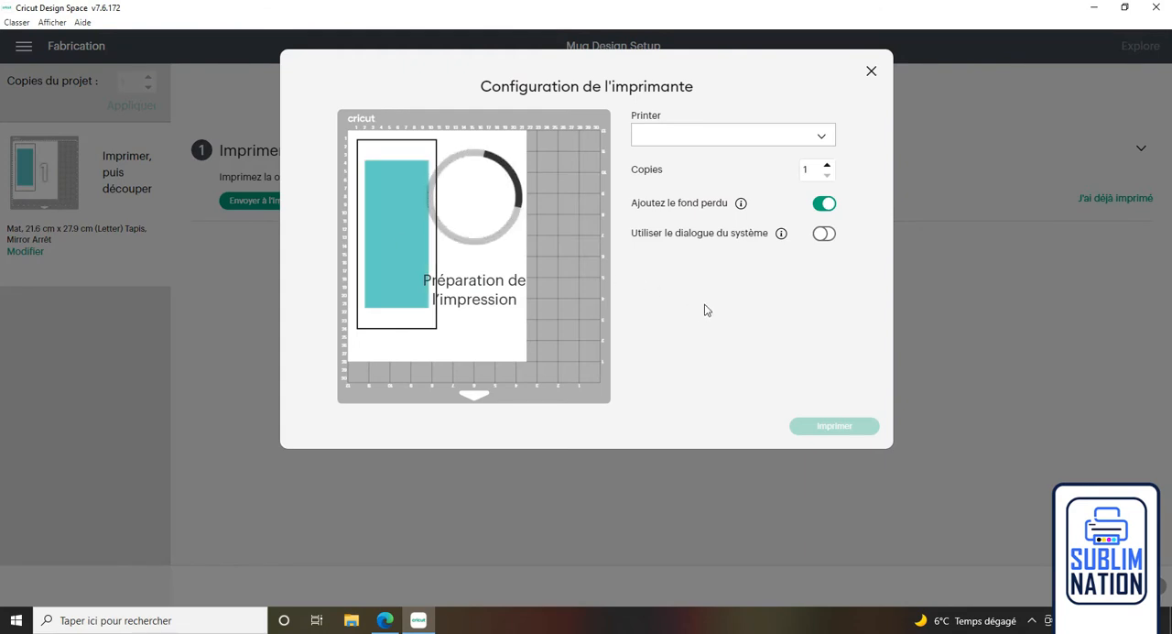
Choose the EPSON SC-F100 Series printer, with the bleed turned off and the system print dialog turned on.
click(824, 144)
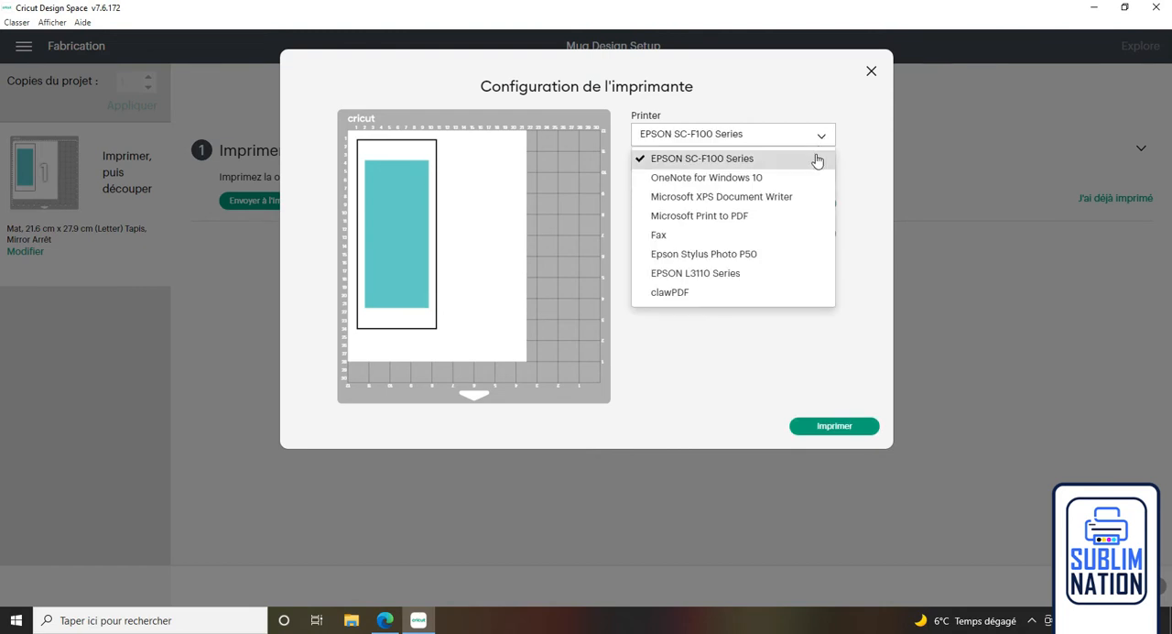
click(817, 159)
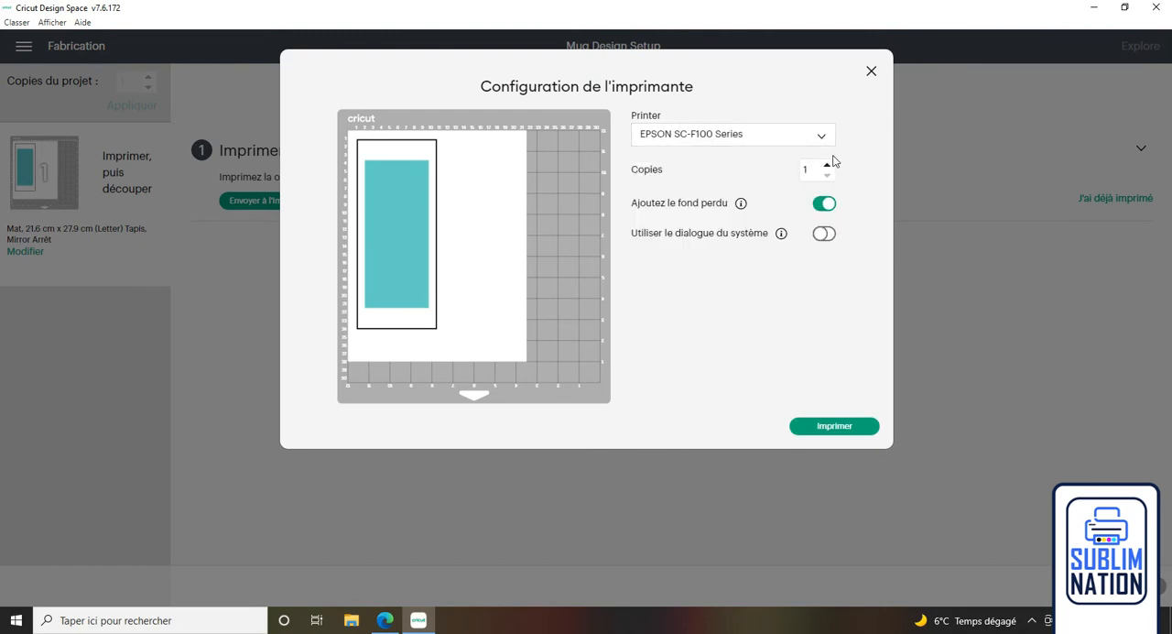
click(828, 207)
click(827, 238)
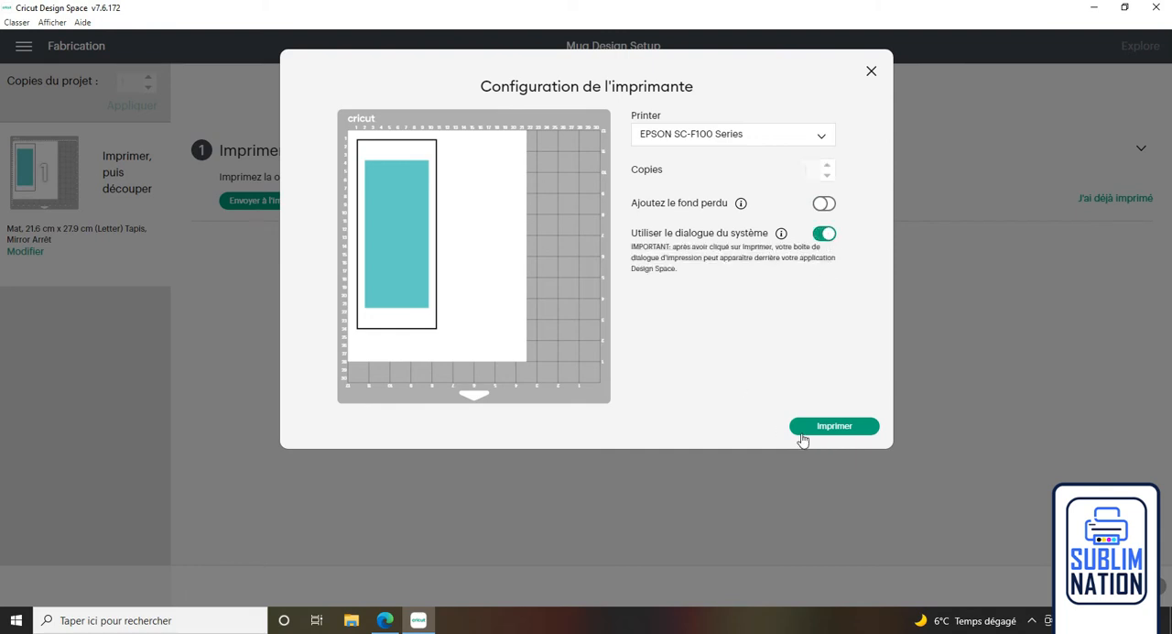
Start printing through the system dialog and apply the "a4 portrait rigide icm" preset in the printer preferences.
click(822, 430)
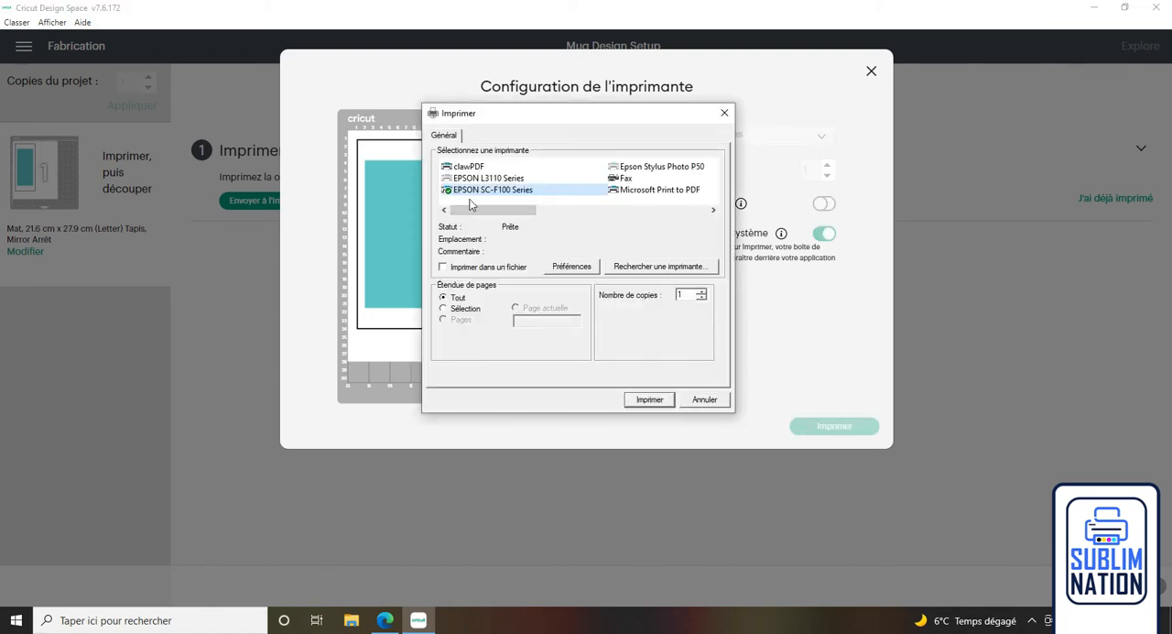
click(578, 266)
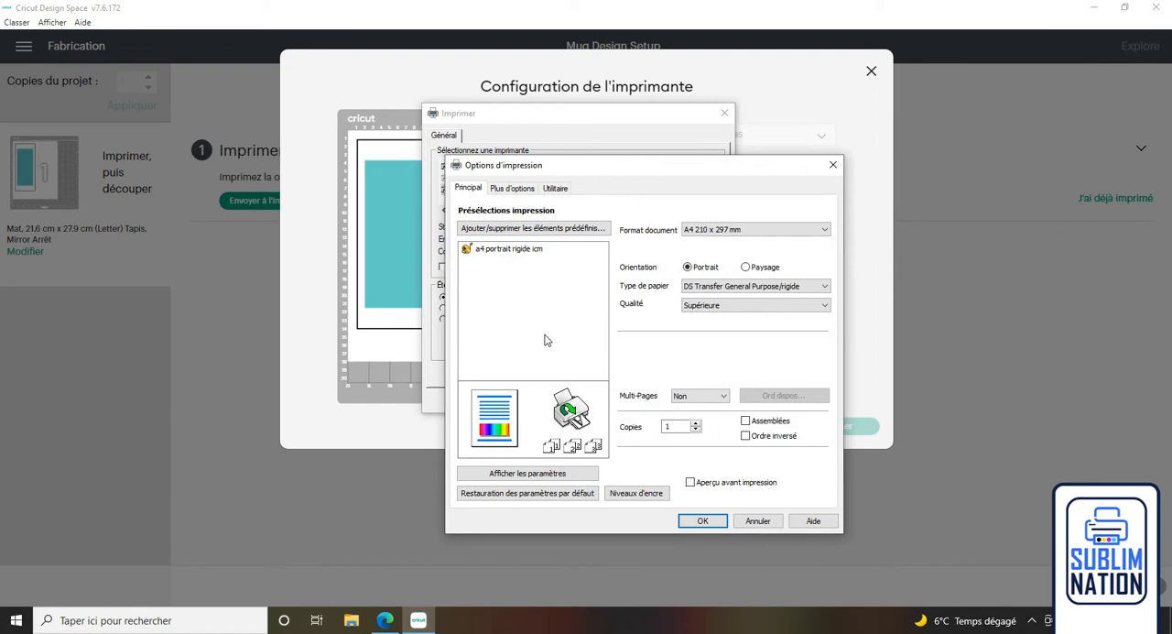
click(483, 252)
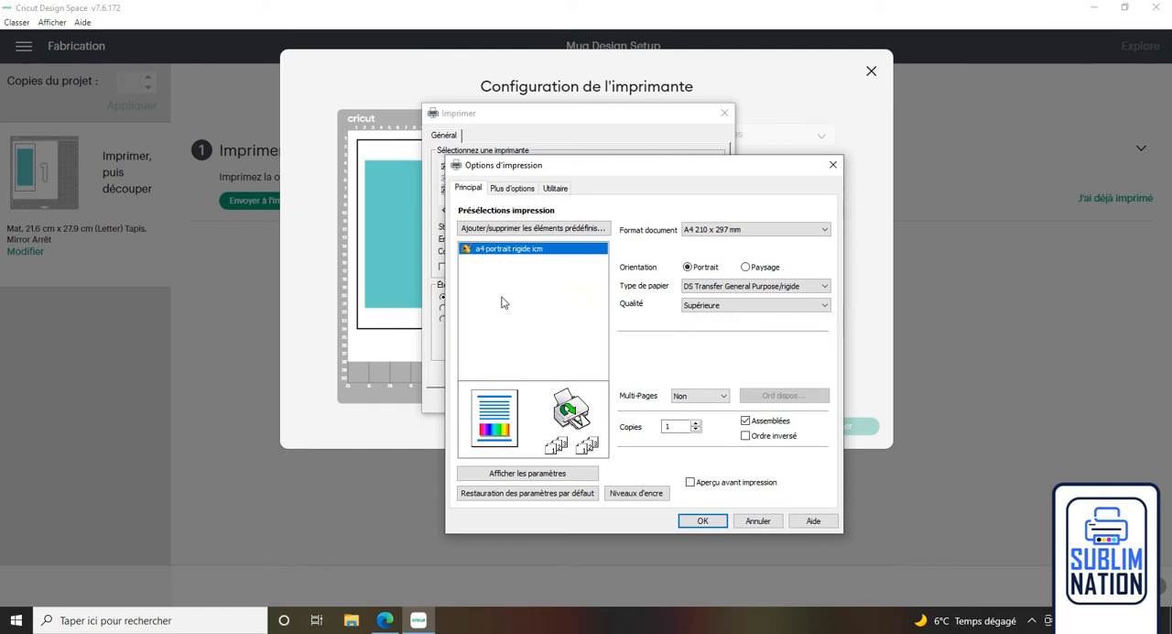
click(702, 520)
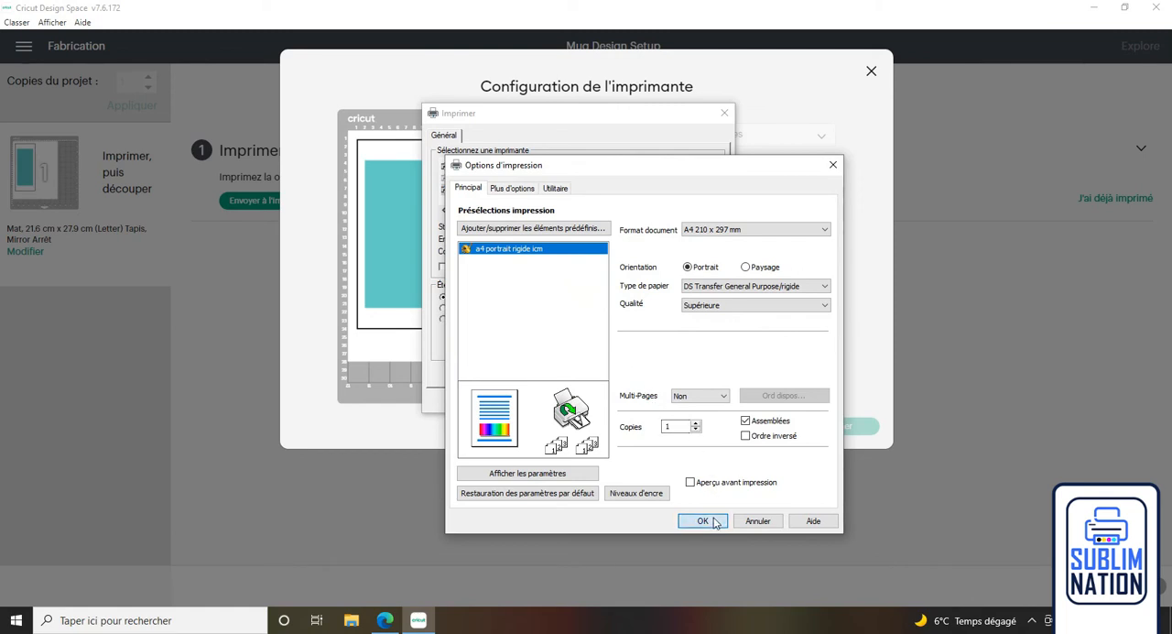
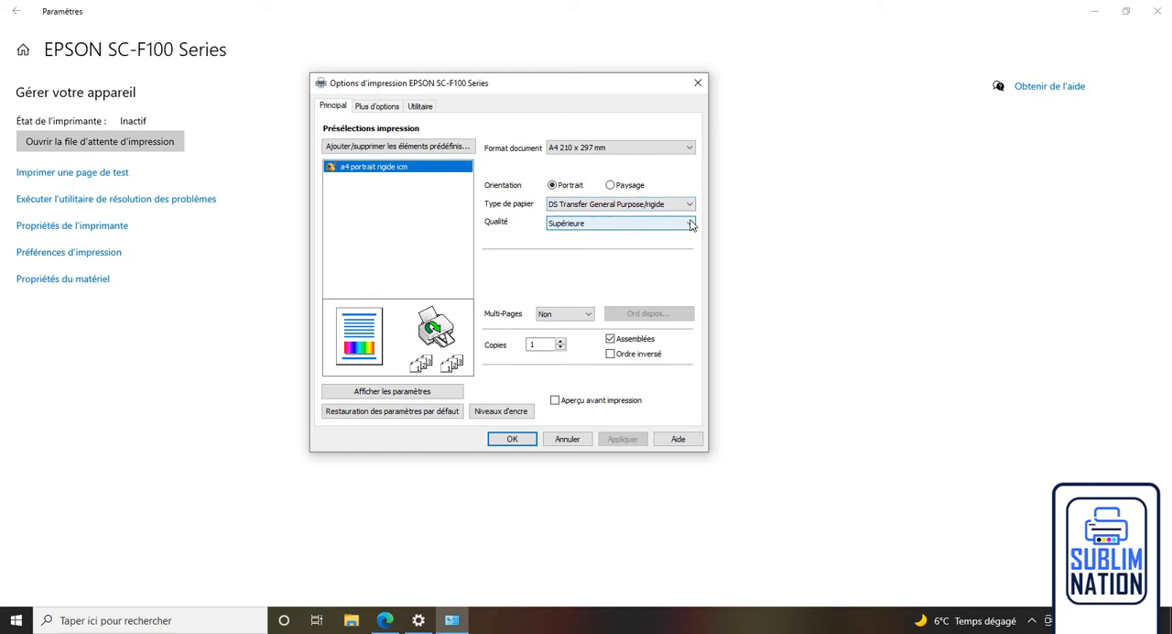
Set the print quality to Supérieure and the custom colour correction to Pas de calibration couleur.
click(678, 244)
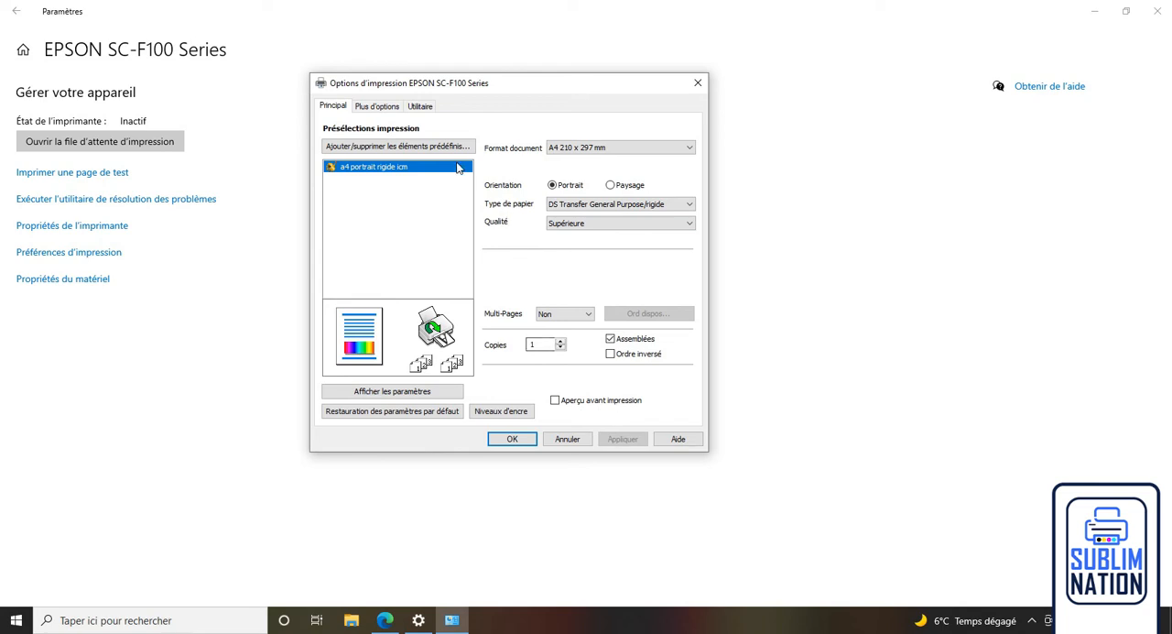
click(377, 108)
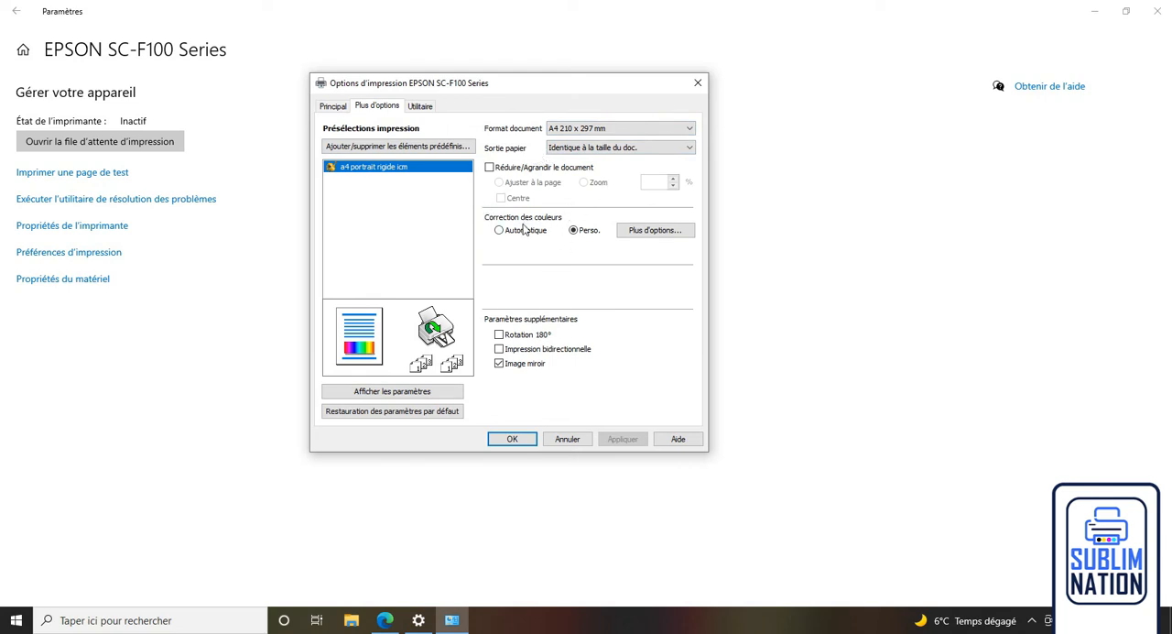
click(651, 236)
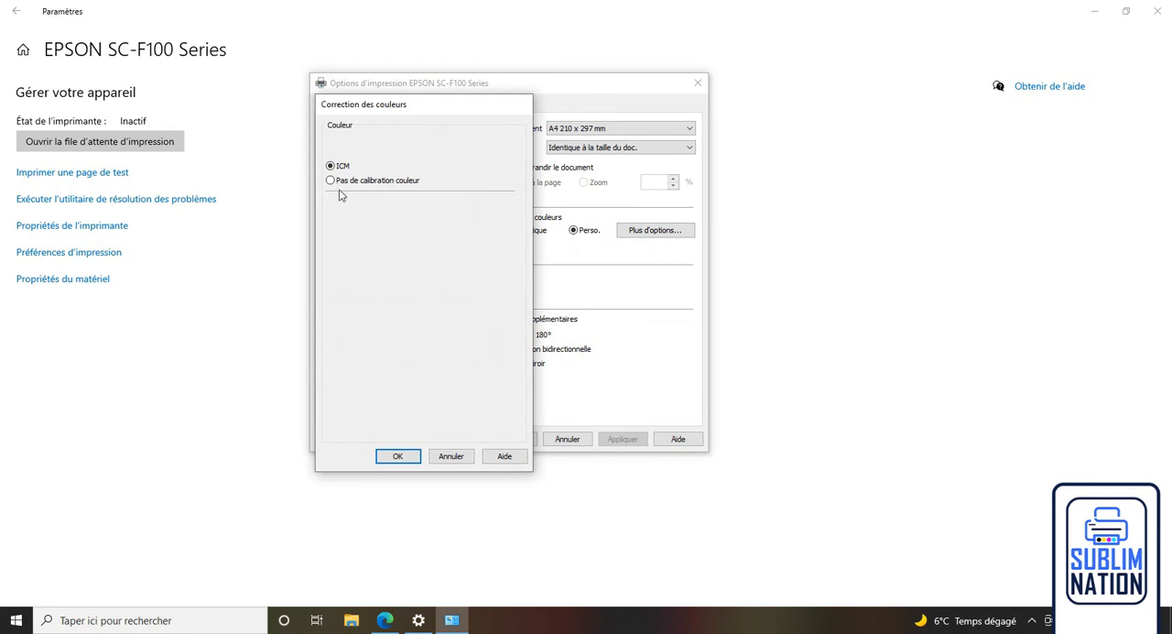
click(330, 180)
click(392, 457)
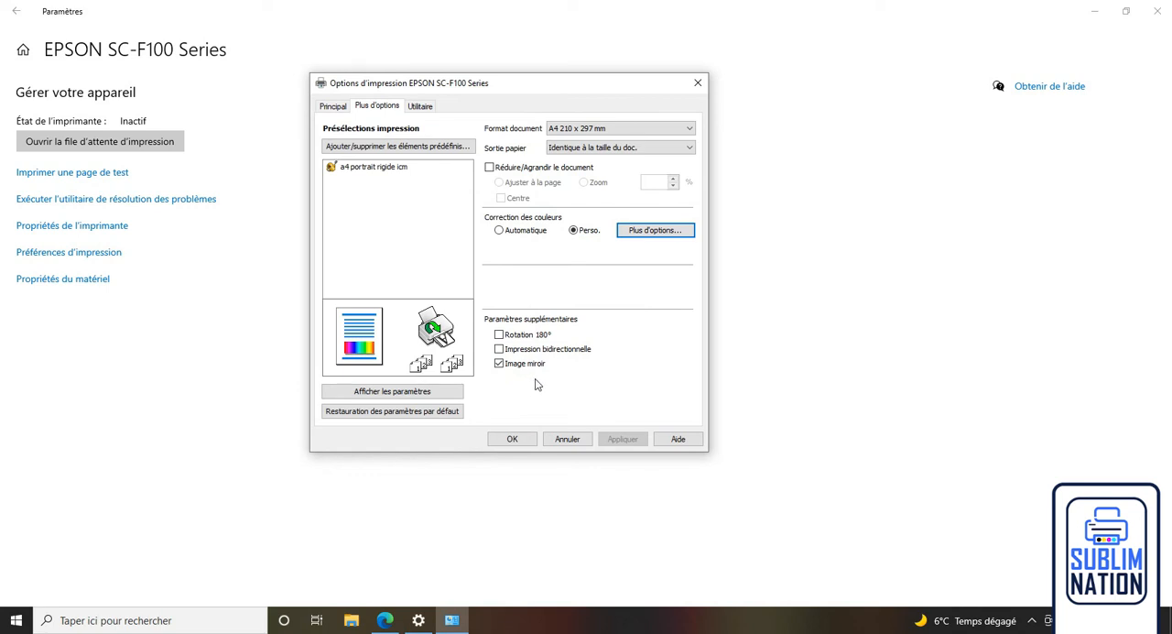
Save the current settings as a print preset named "a4 portrait rigide sans calibration couleur" with a red icon.
click(411, 152)
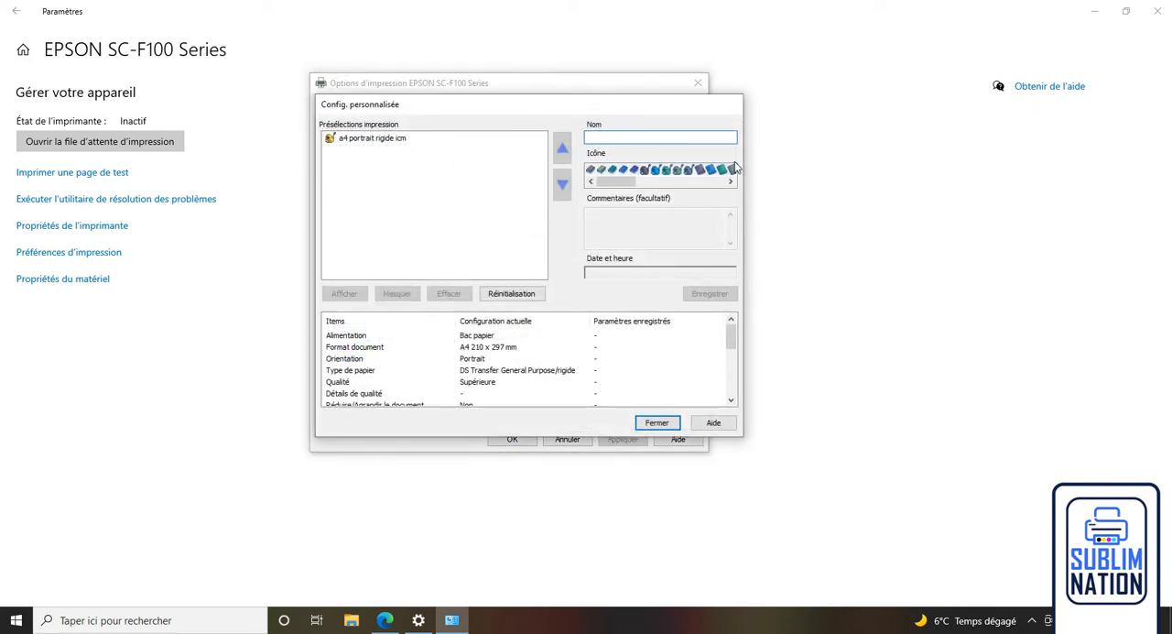
text(a4)
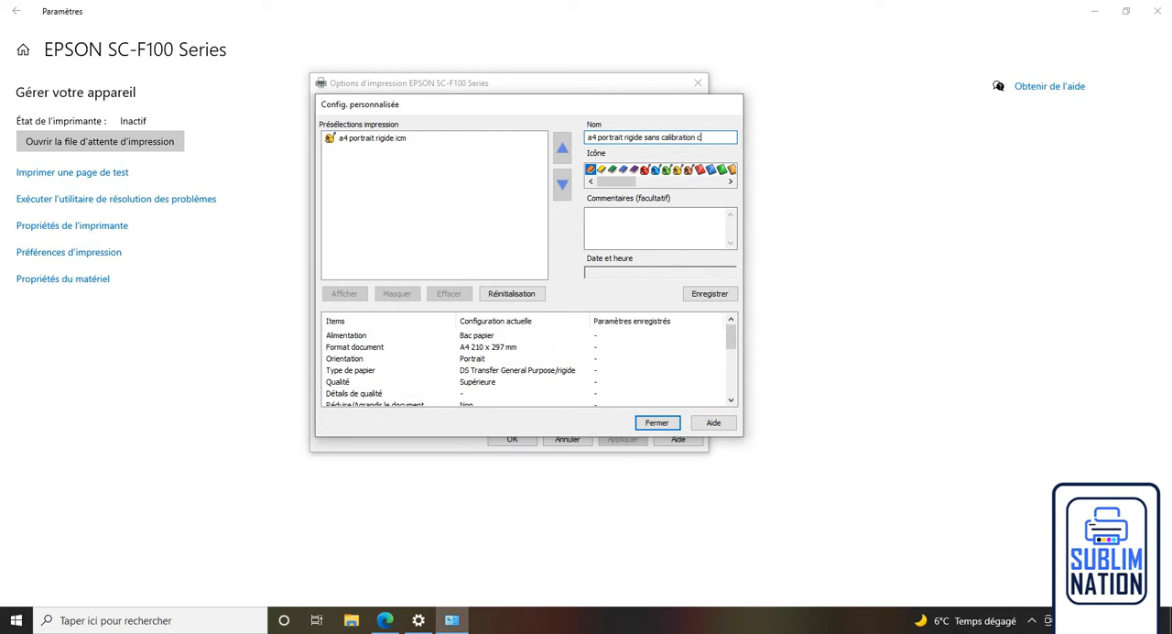
click(645, 171)
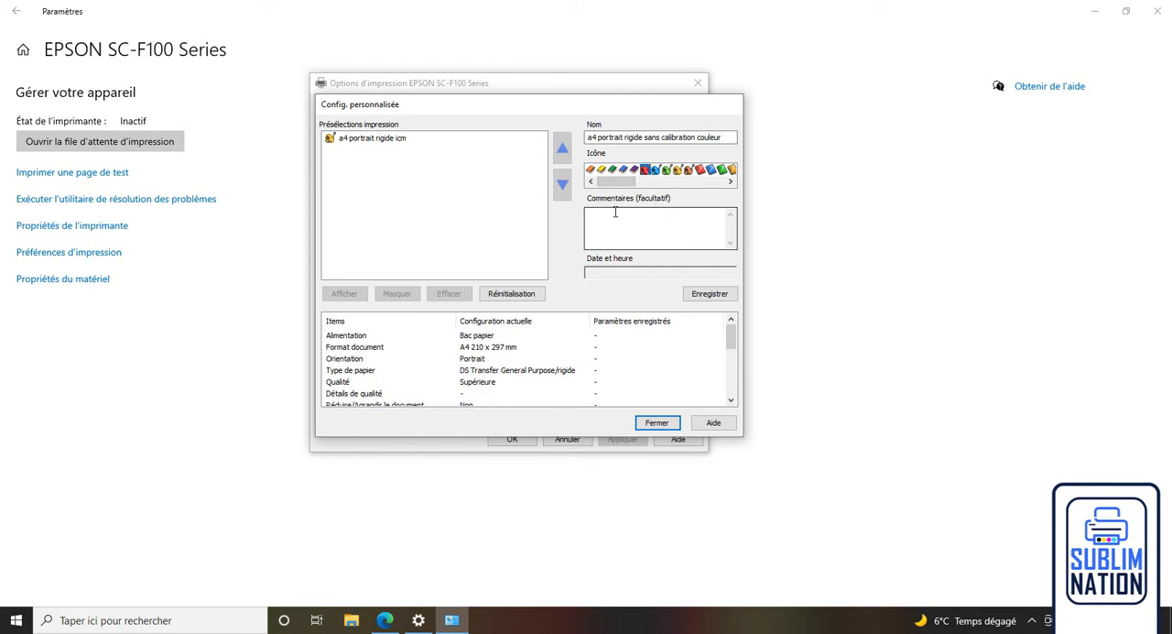
click(723, 298)
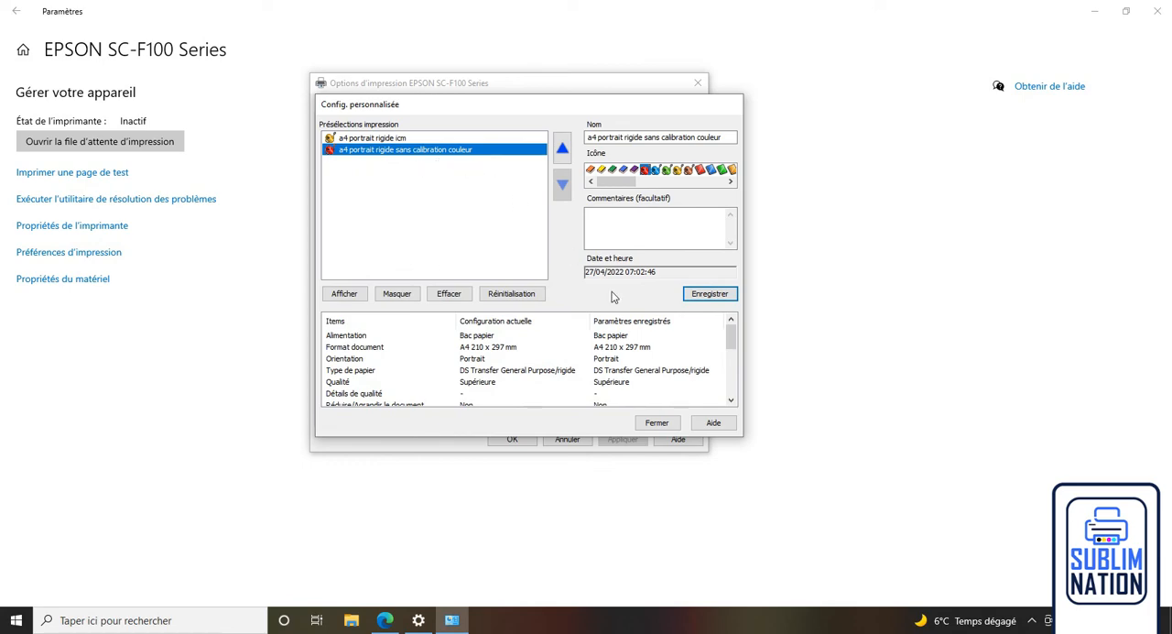
click(657, 422)
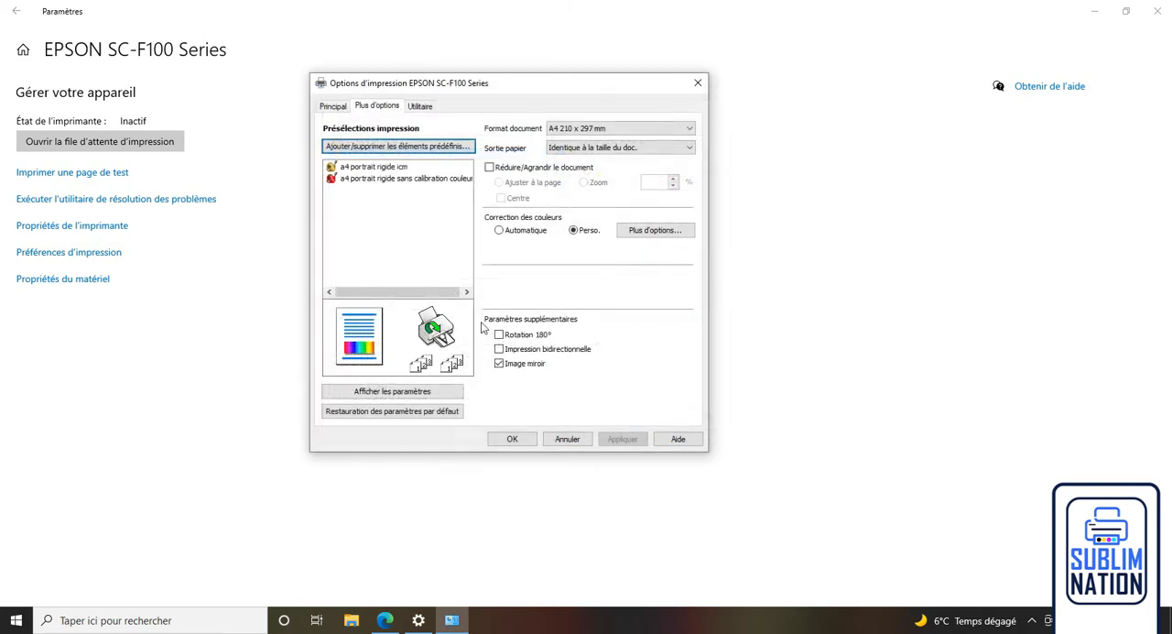
Apply the "a4 portrait rigide sans calibration couleur" preset to the printing options and close the Windows printer settings.
click(396, 180)
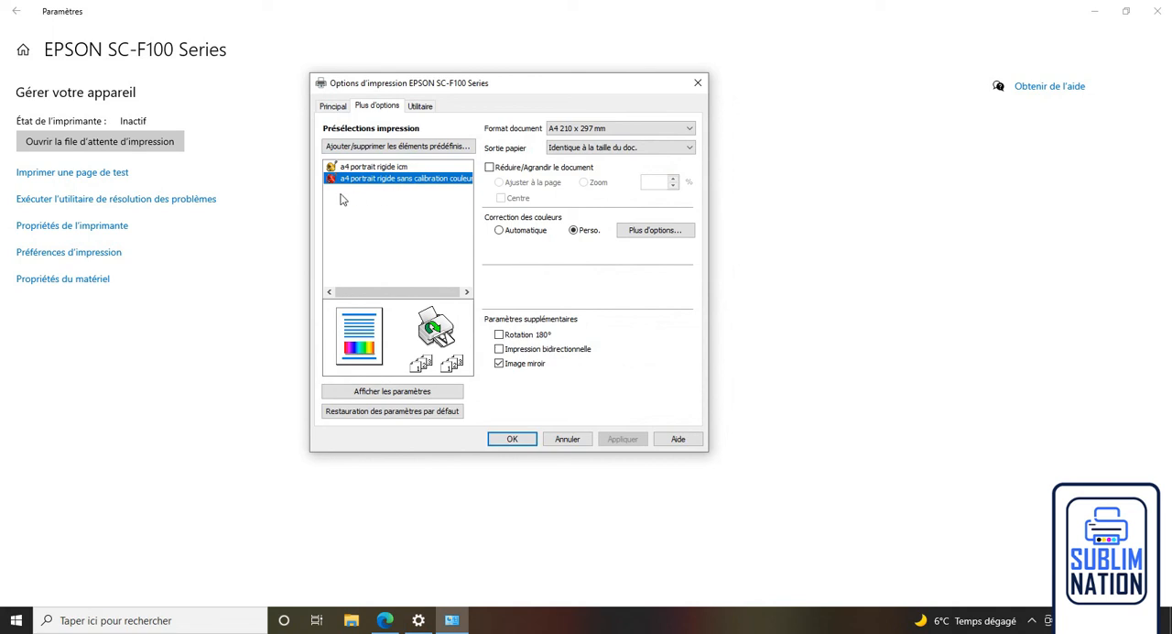
click(512, 440)
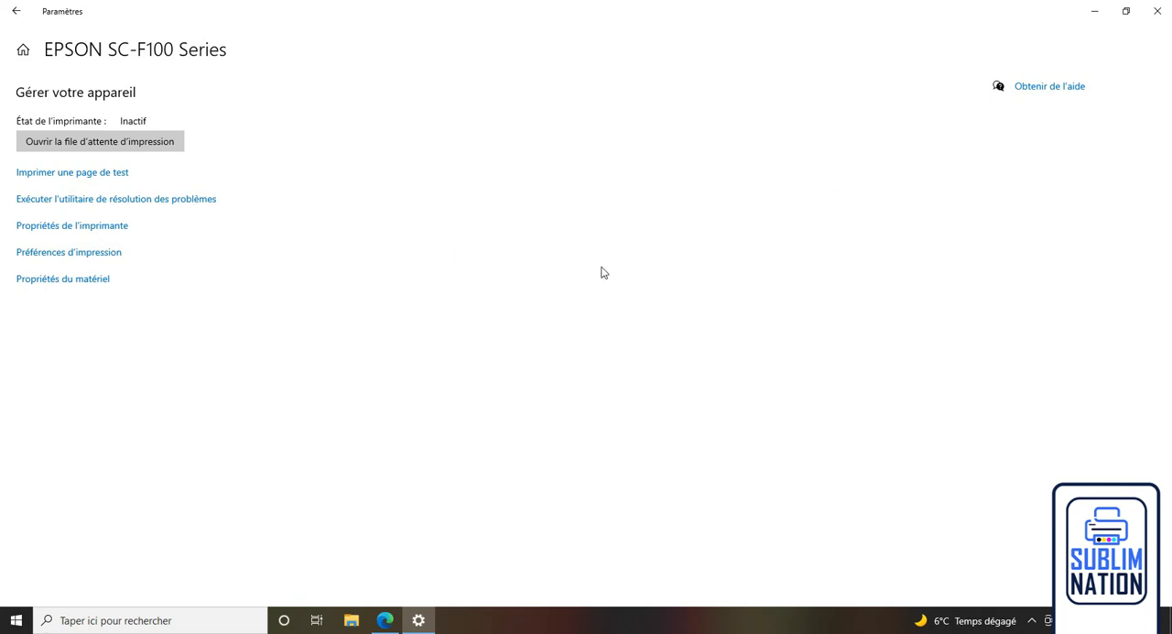
click(1157, 11)
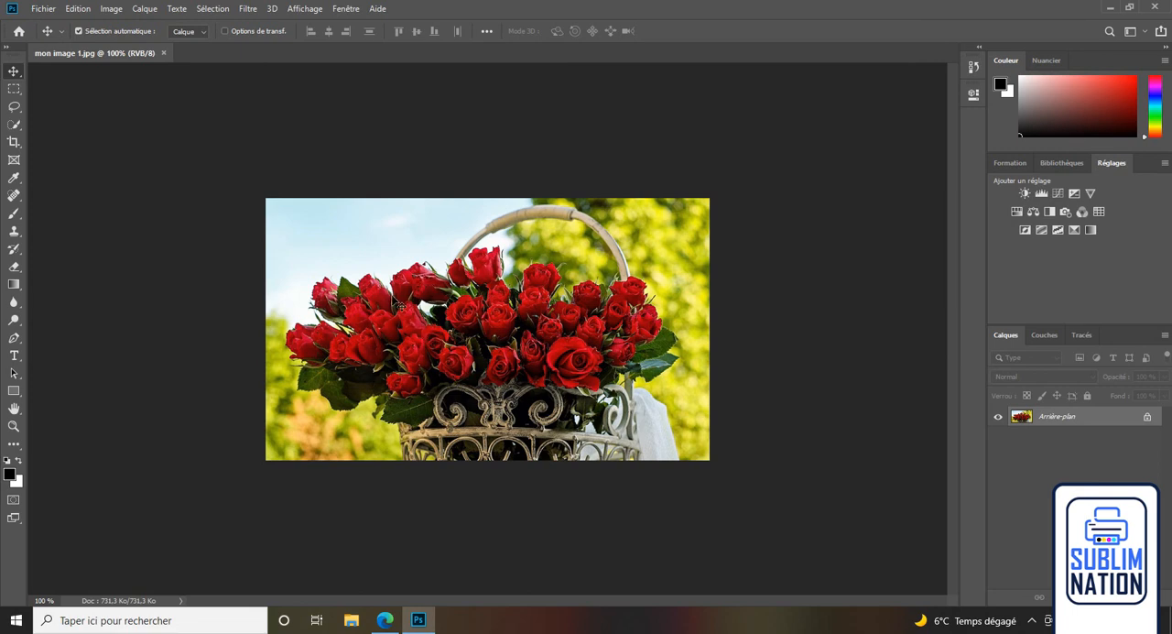
In Photoshop, open the print settings for mon image 1.jpg and accept the "a4 portrait rigide sans calibration couleur" preset in the printer properties.
click(43, 10)
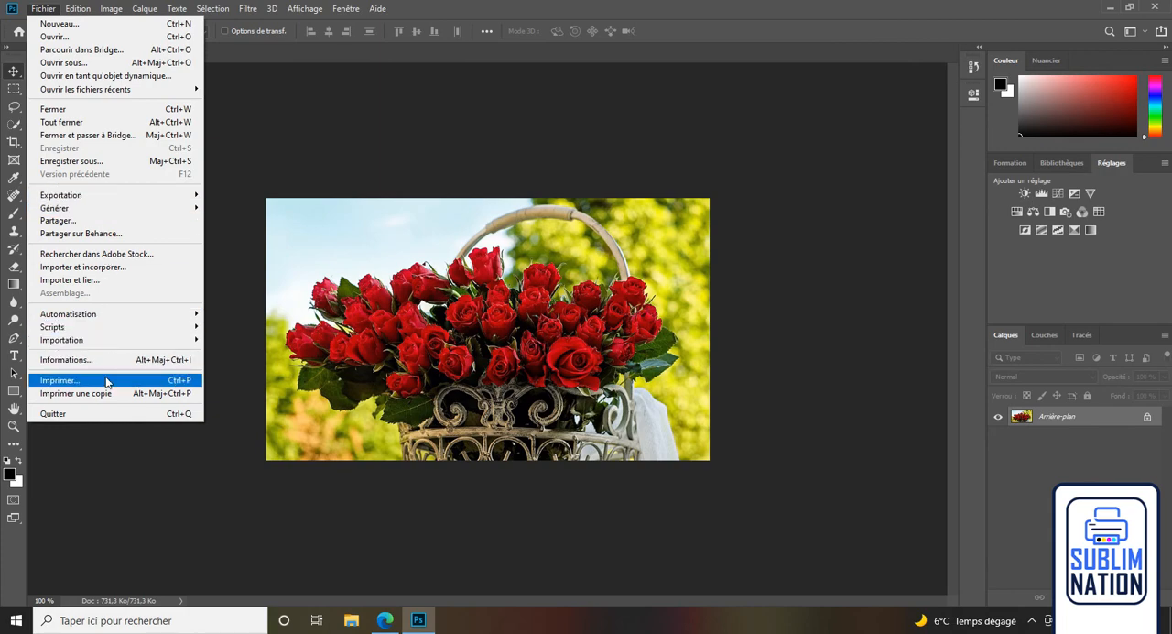
click(107, 381)
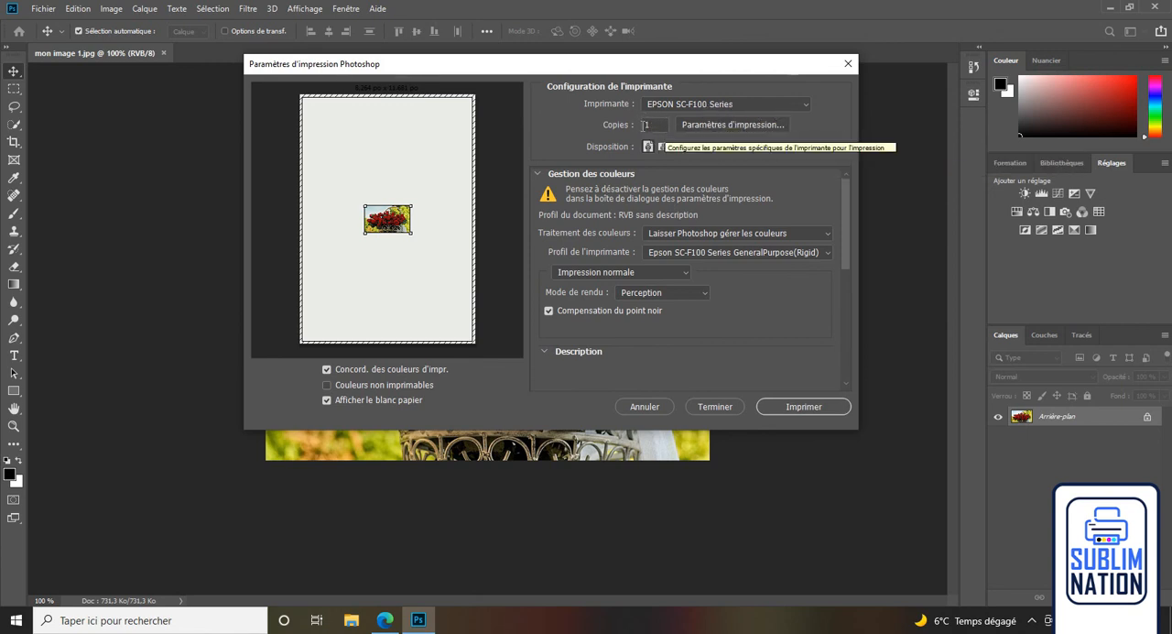
click(723, 126)
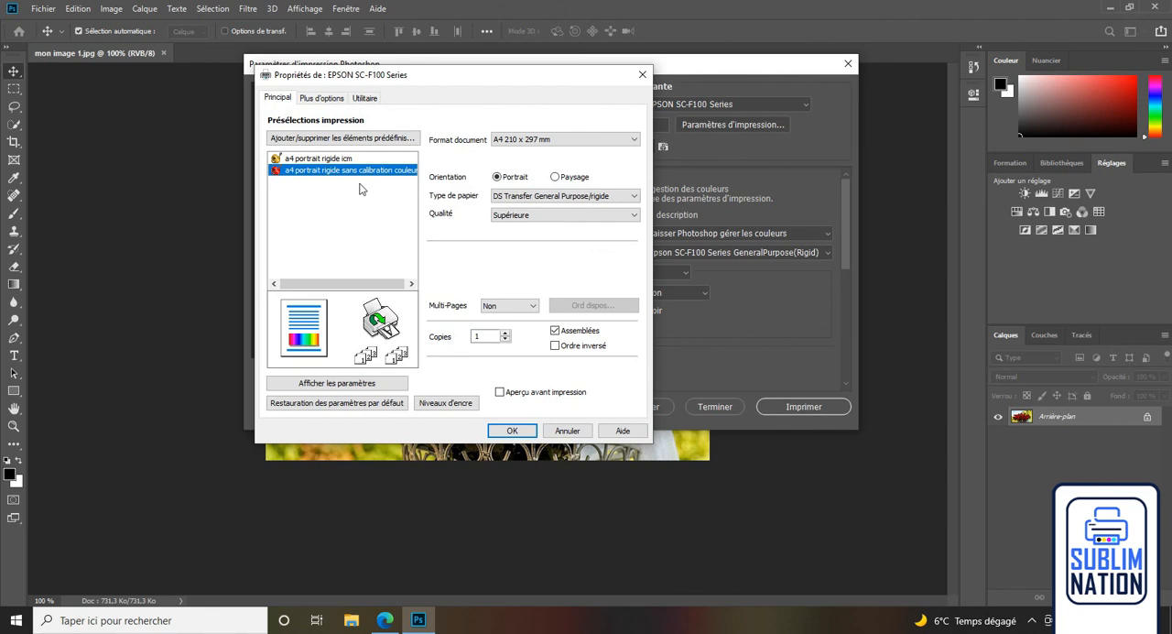
click(515, 436)
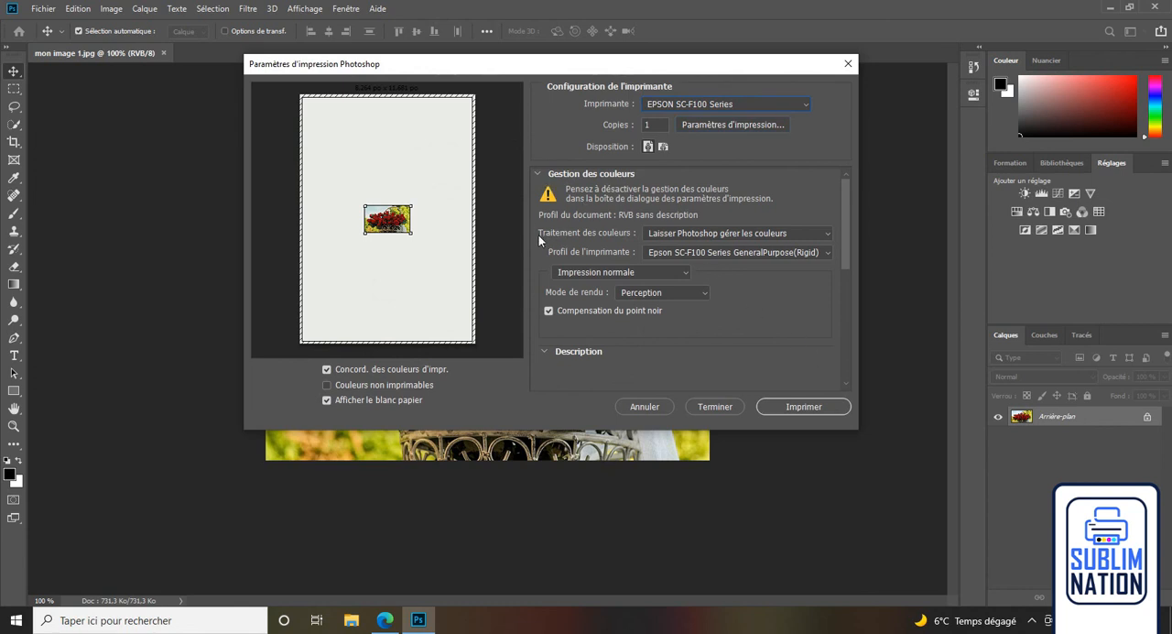
Let Photoshop manage the print colours, using the Epson SC-F100 Series GeneralPurpose(Rigid) printer profile.
click(818, 235)
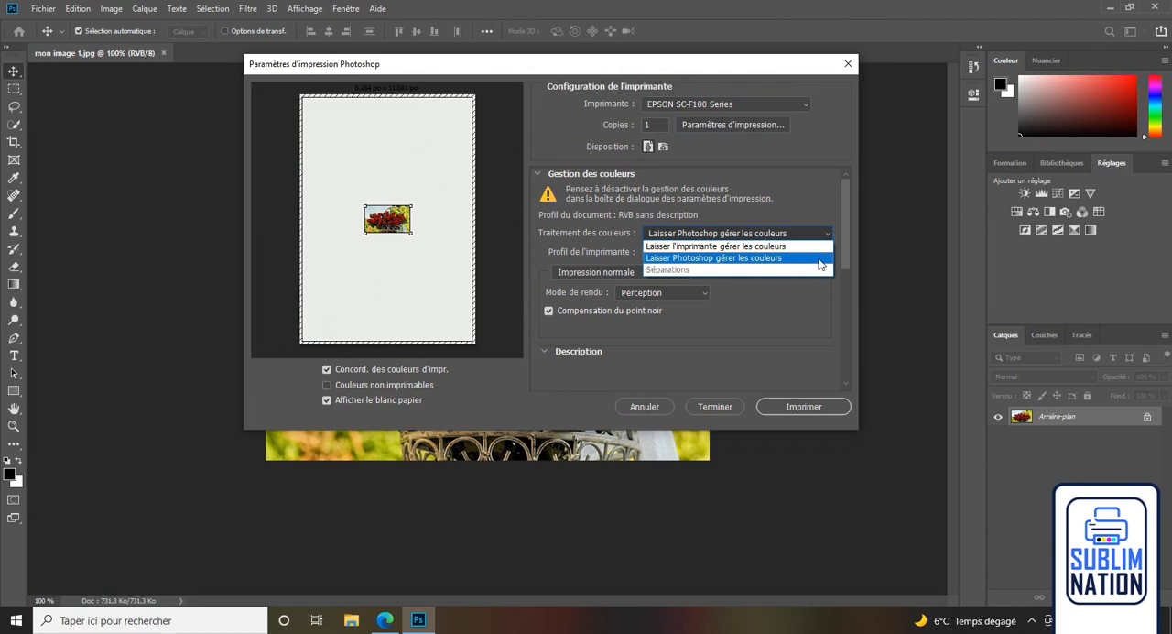
click(820, 263)
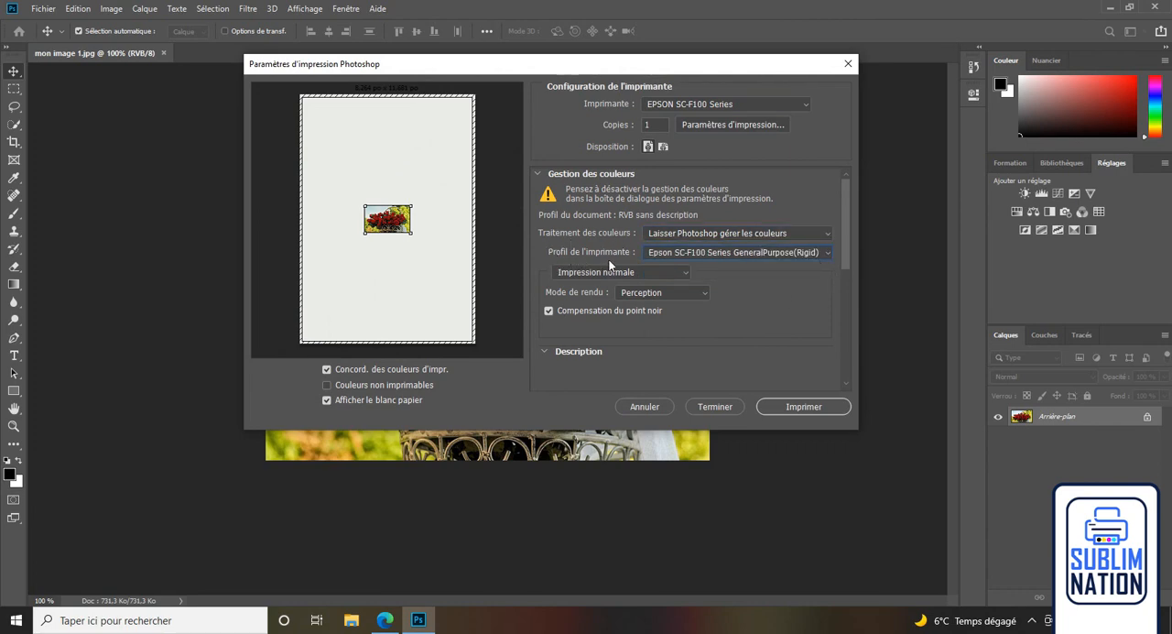
click(824, 253)
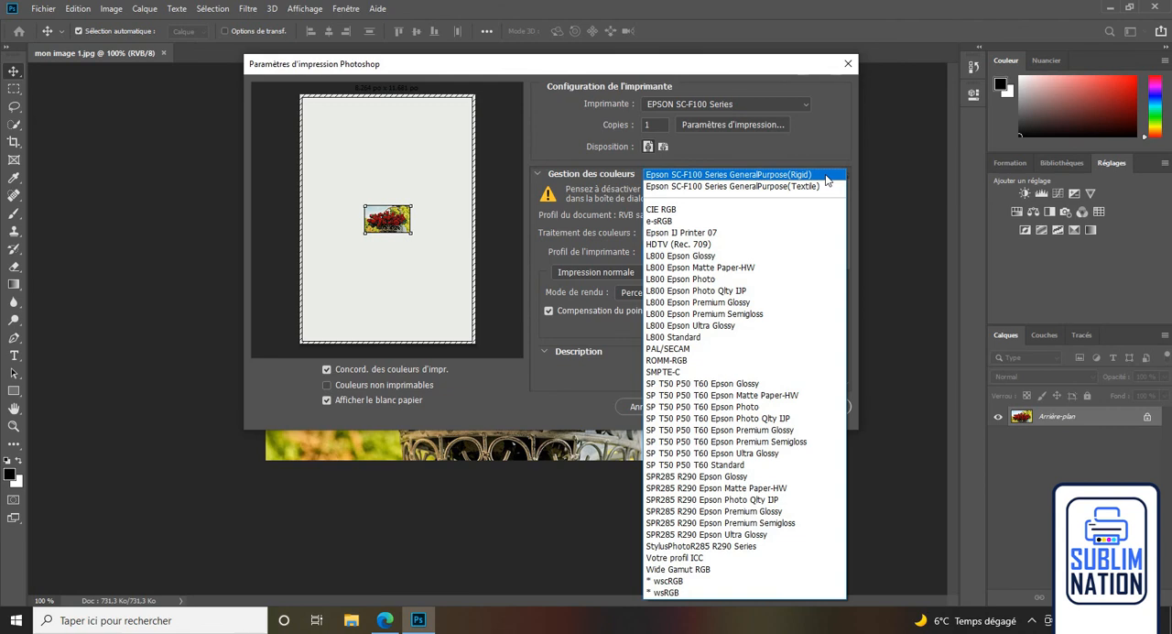
click(825, 175)
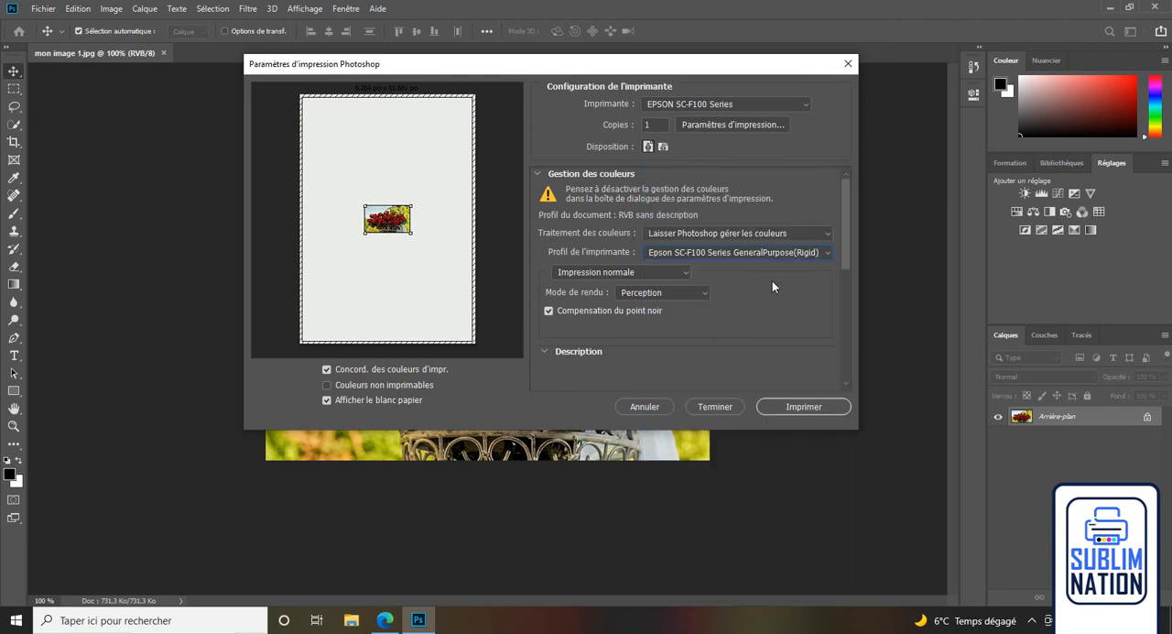
Set the print type to Impression normale and the rendering intent to Perception.
click(684, 277)
click(685, 278)
click(700, 296)
click(698, 306)
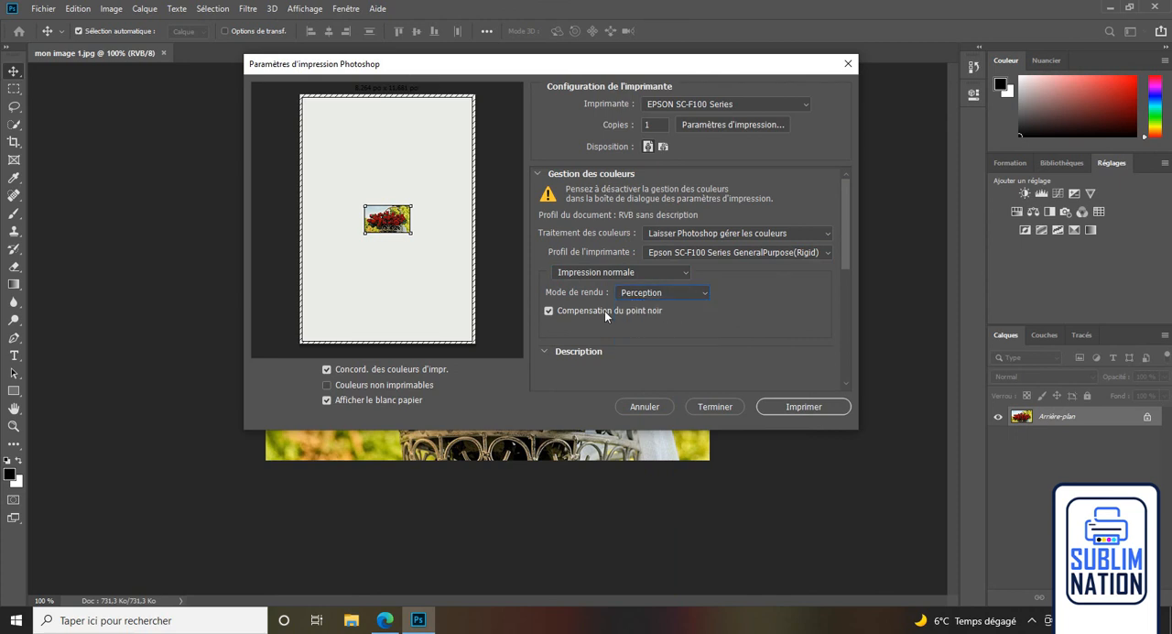